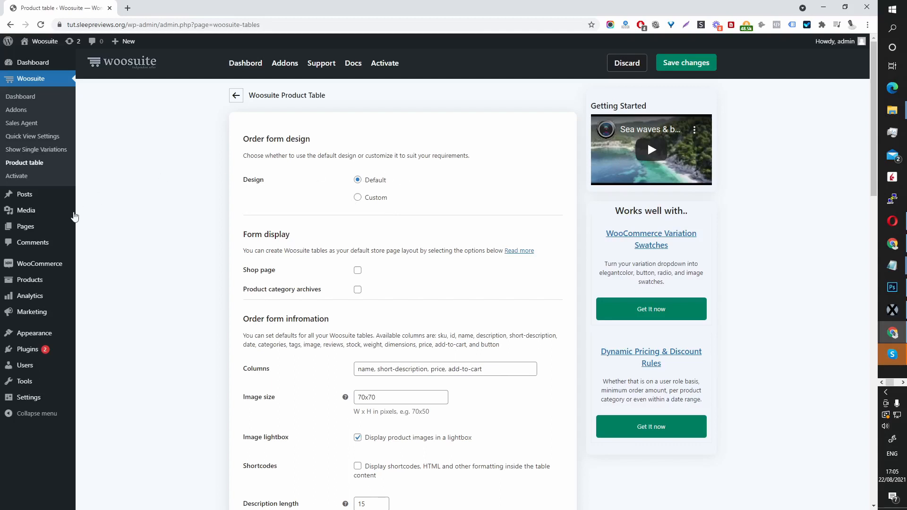
# Step: Create a new page titled "Quick Order form", dismissing the block editor welcome guide
pyautogui.middleClick(91, 241)
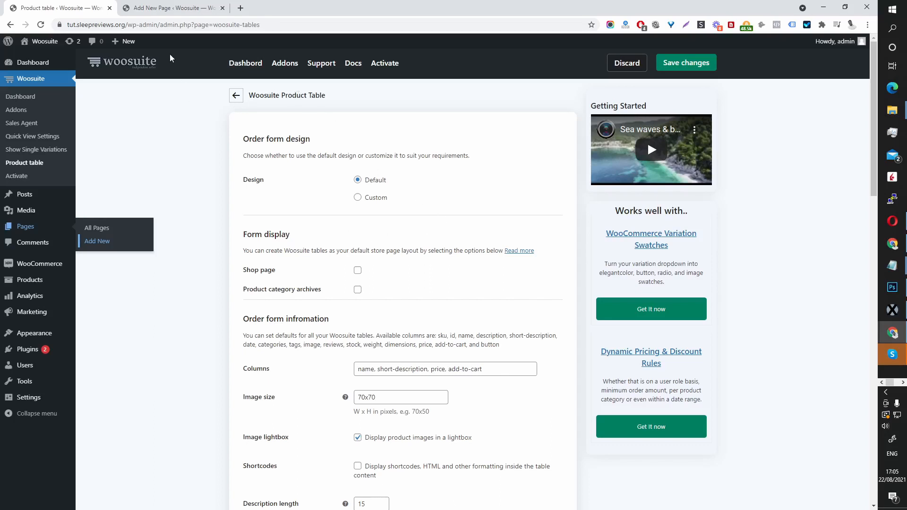
pyautogui.click(172, 14)
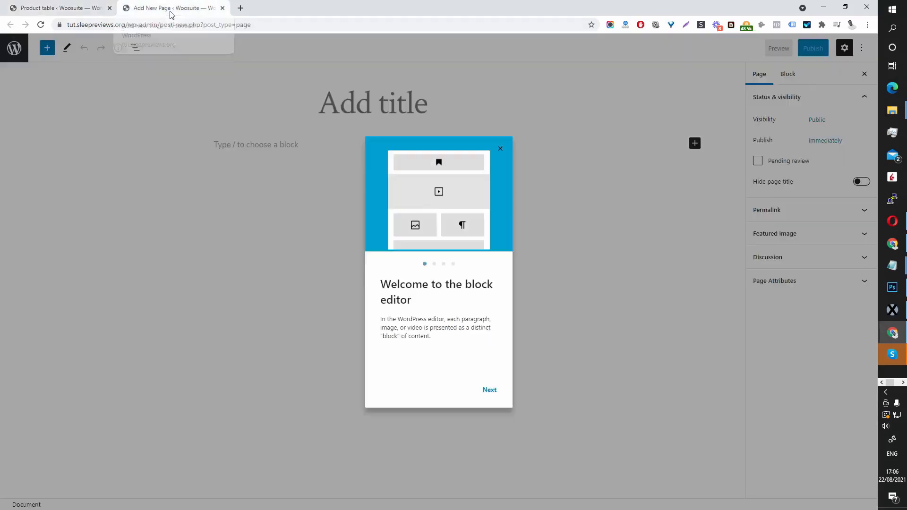
pyautogui.click(400, 120)
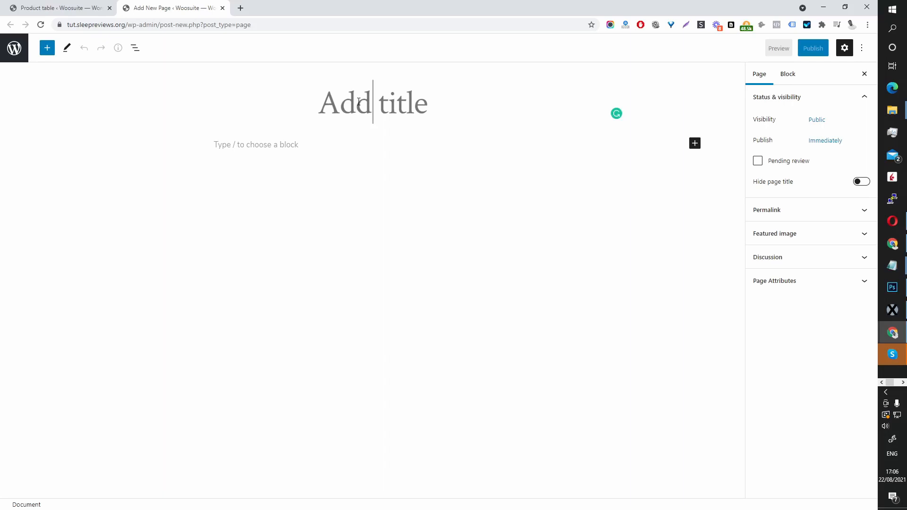
pyautogui.write('Quick Orderform')
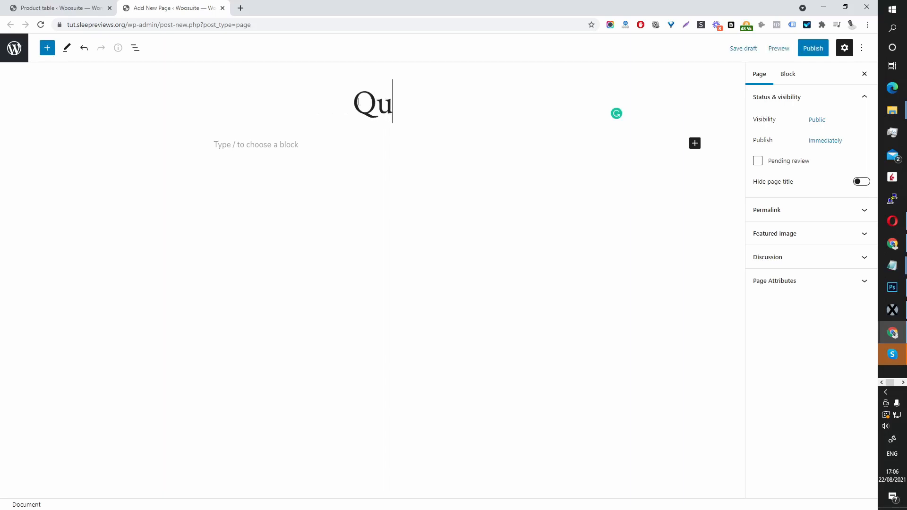
pyautogui.press('Left')
pyautogui.press('Left')
pyautogui.press('Left')
pyautogui.press('Left')
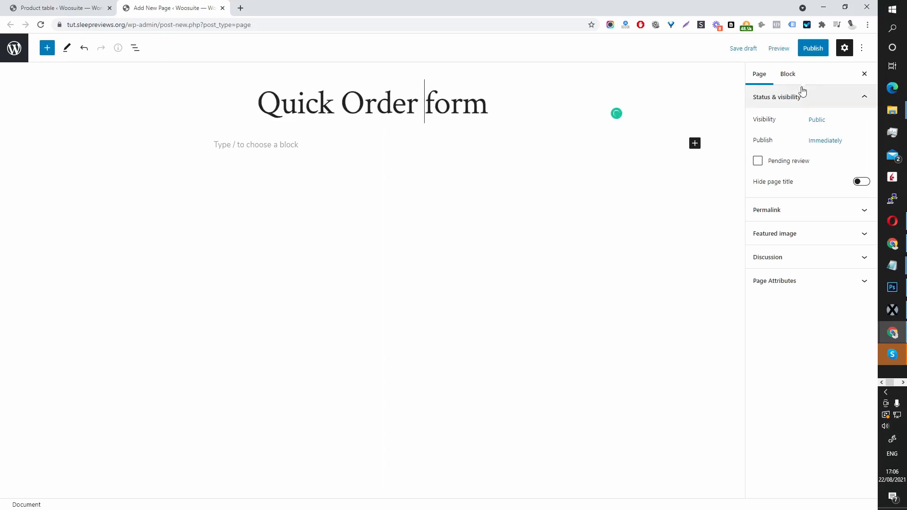
# Step: Add the shortcode [product_table] as the body of the Quick Order form page and publish it
pyautogui.click(328, 146)
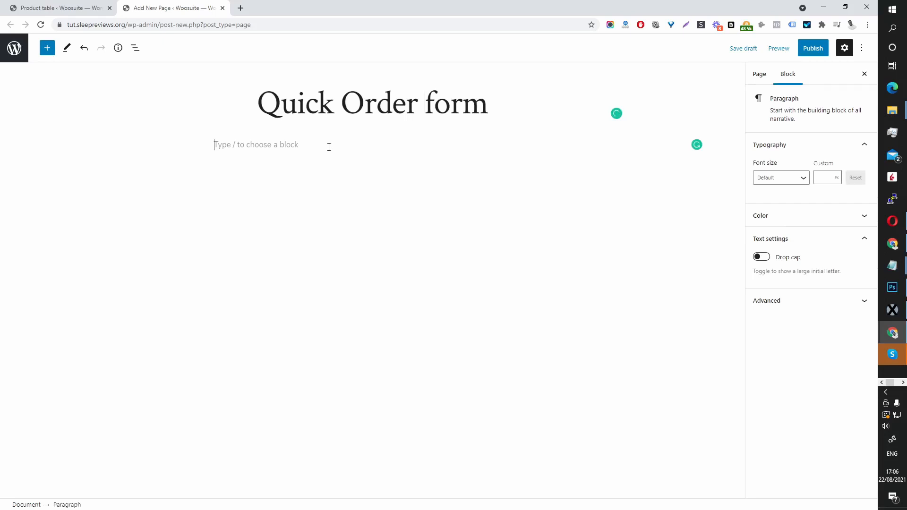
pyautogui.write('[')
pyautogui.write('product_table}')
pyautogui.press('BackSpace')
pyautogui.write(']')
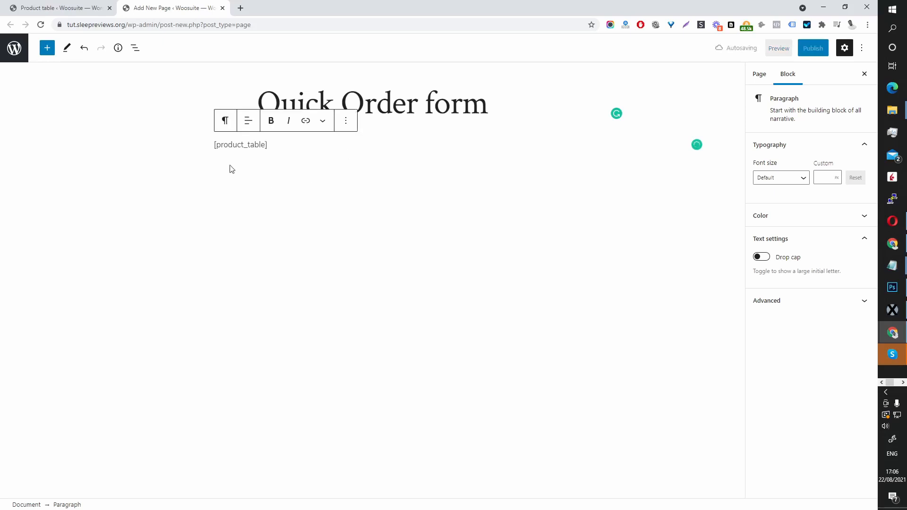
pyautogui.click(804, 52)
pyautogui.click(771, 59)
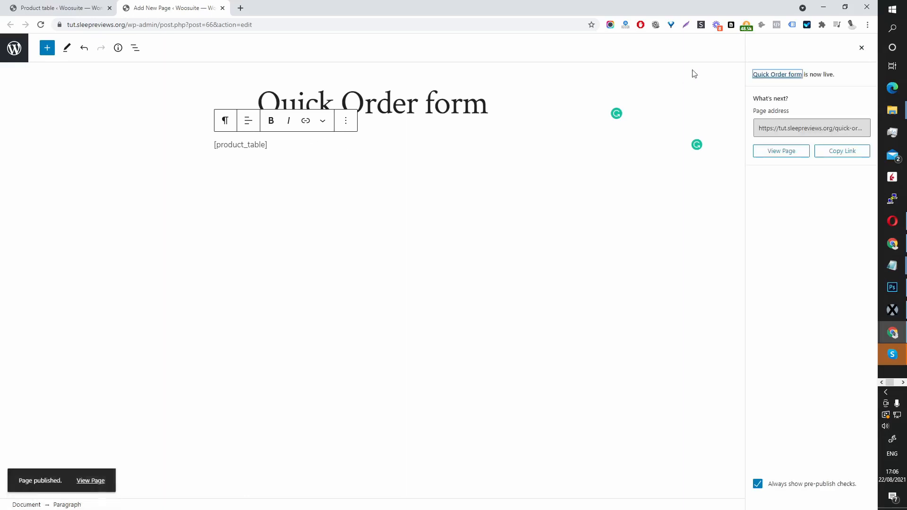
# Step: View the published Quick Order form page and look over its product table
pyautogui.click(786, 155)
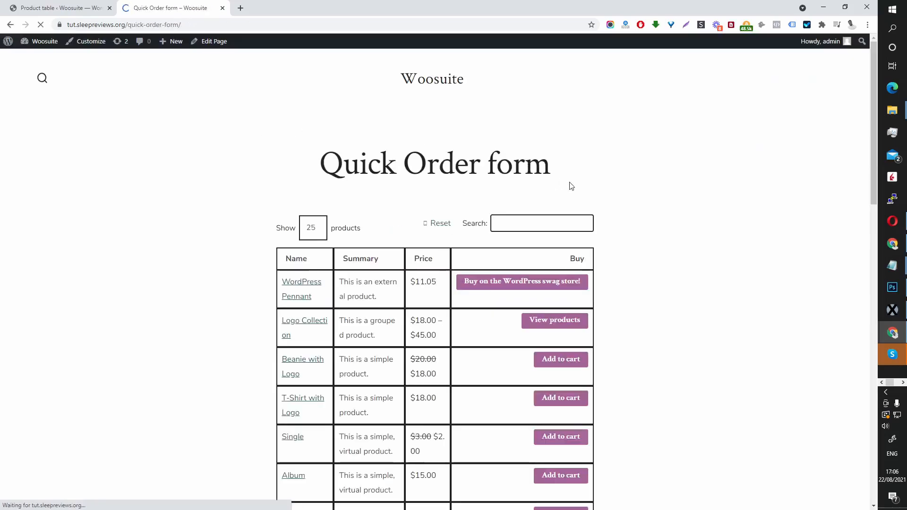
pyautogui.scroll(-3, 571, 186)
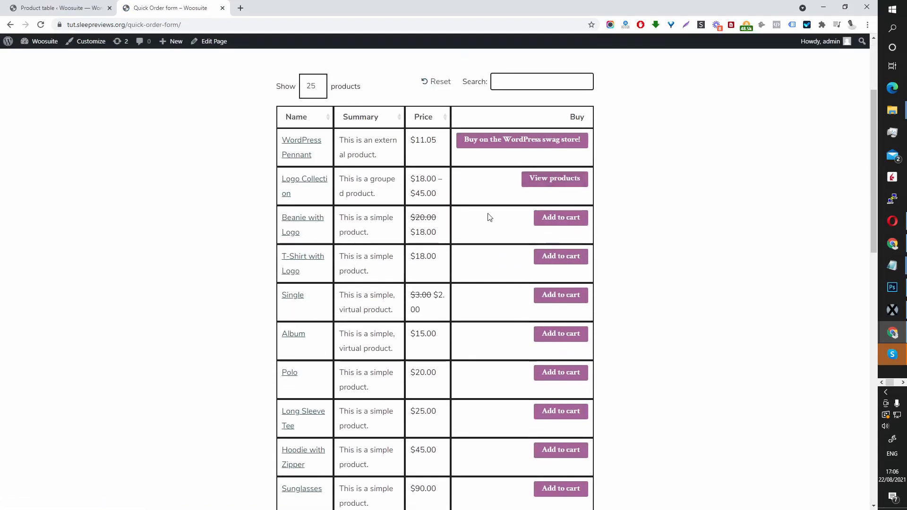
pyautogui.scroll(3, 463, 197)
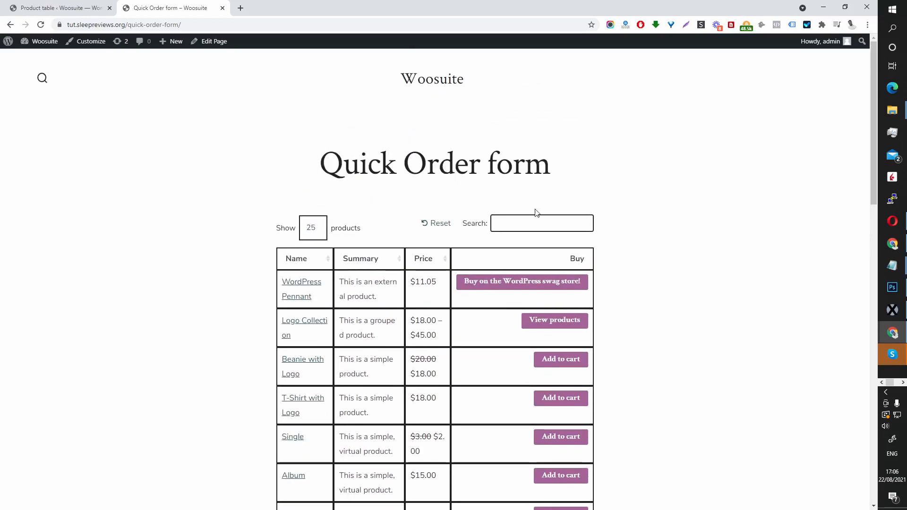
# Step: Compare the Custom and Default order form design options in the product table settings, leaving Default selected
pyautogui.click(90, 8)
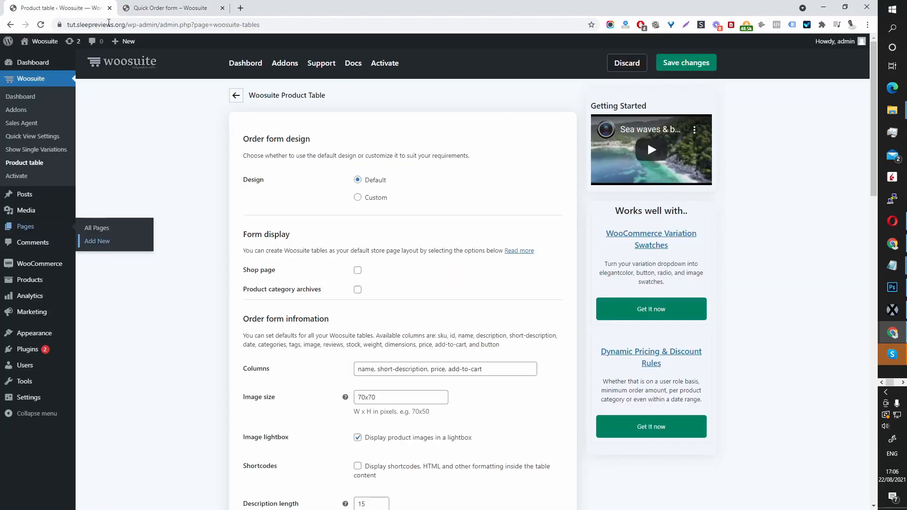
pyautogui.scroll(-2, 448, 116)
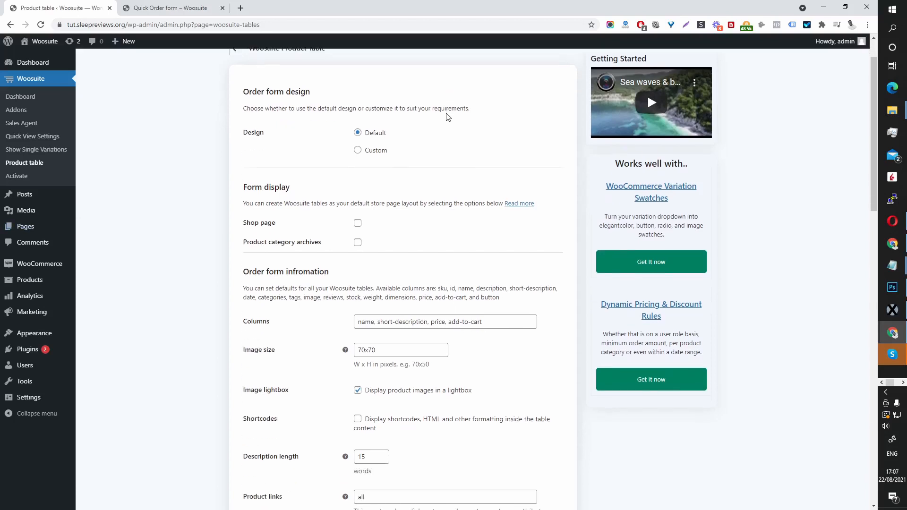
pyautogui.click(364, 106)
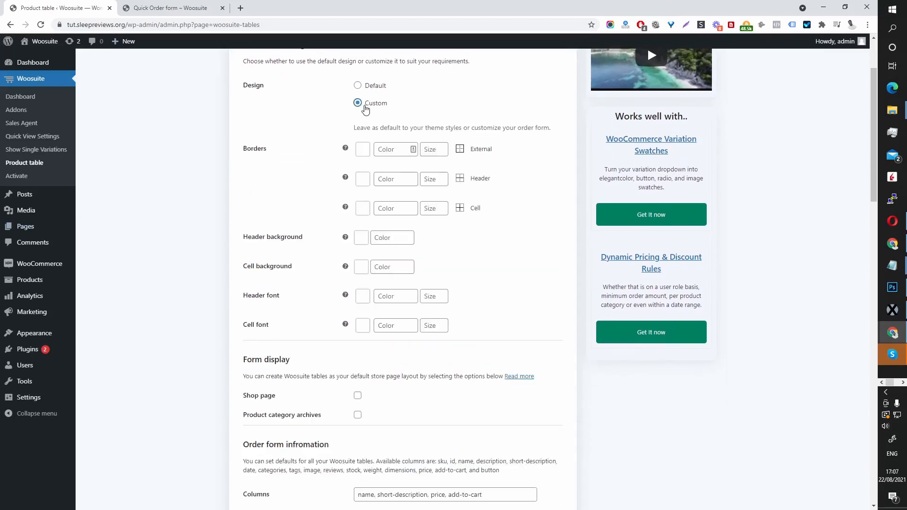
pyautogui.click(370, 89)
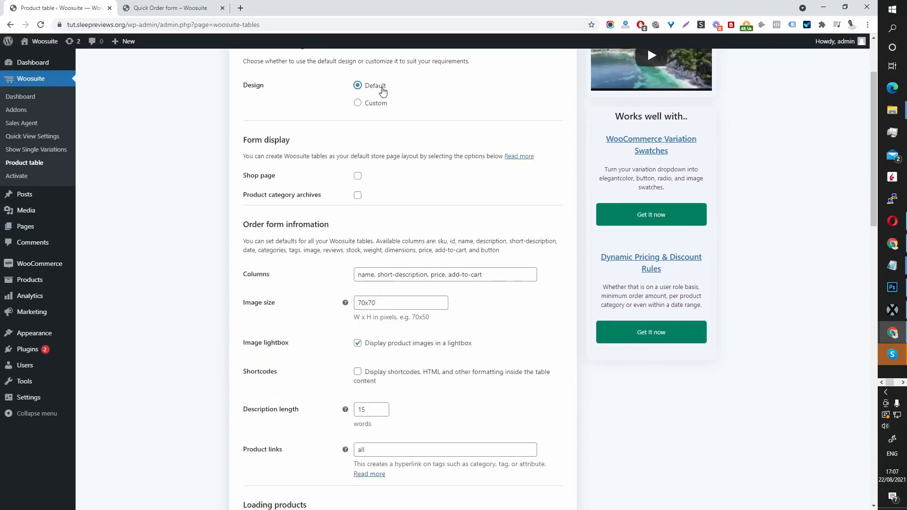
pyautogui.click(380, 105)
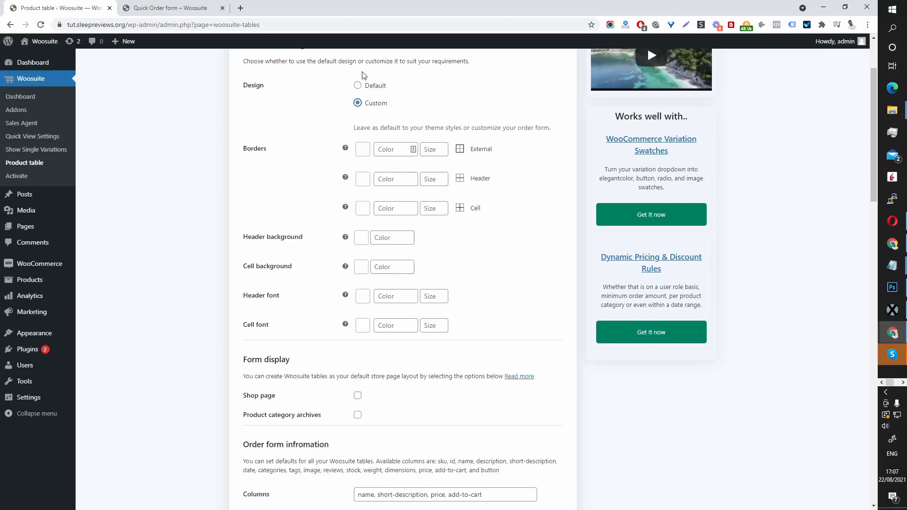
pyautogui.click(363, 87)
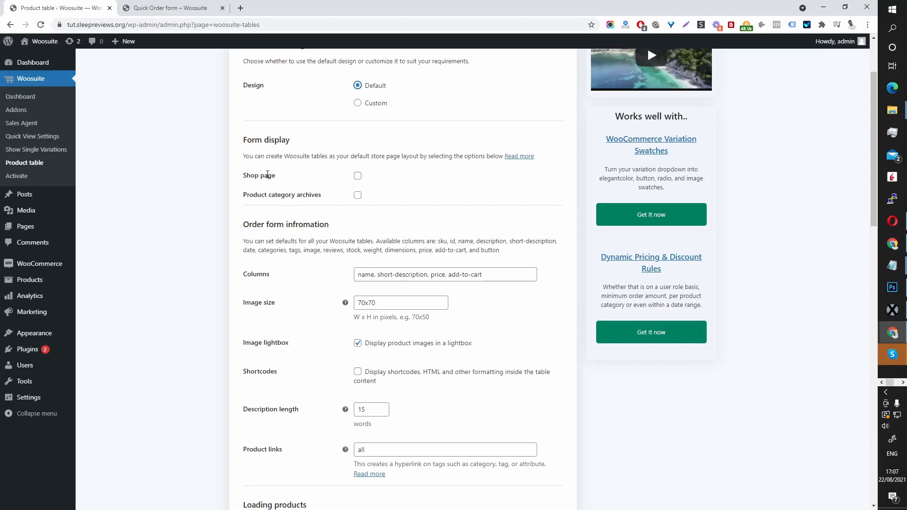
# Step: Enable the product table display for the Shop page and save the settings
pyautogui.click(358, 176)
pyautogui.scroll(2, 518, 235)
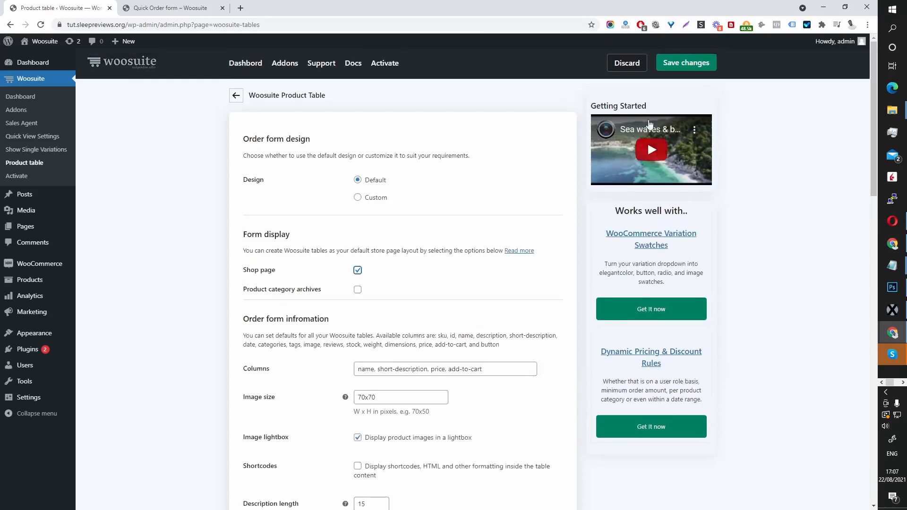
pyautogui.click(686, 63)
pyautogui.click(483, 78)
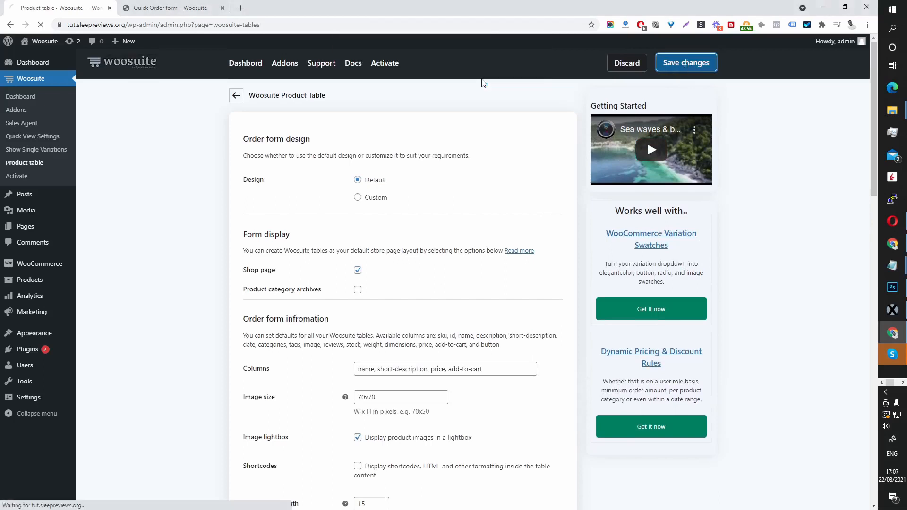
# Step: Open the store's /shop/ page in a new browser tab and examine the product table through its rows
pyautogui.hotkey('ctrl', 'Tab')
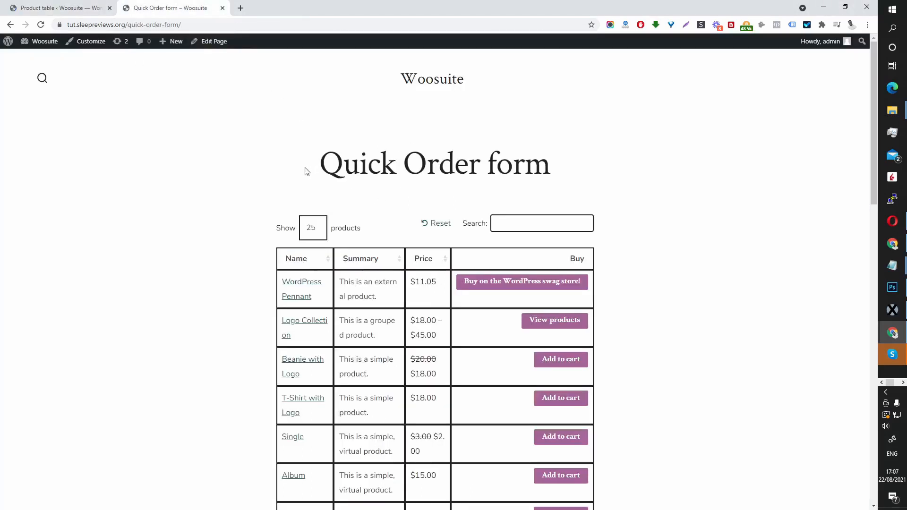
pyautogui.click(127, 24)
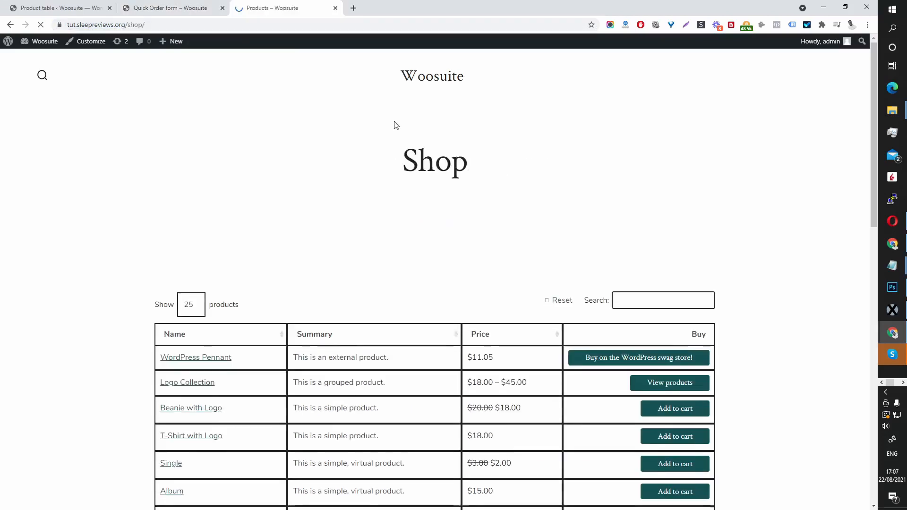
pyautogui.scroll(-4, 416, 160)
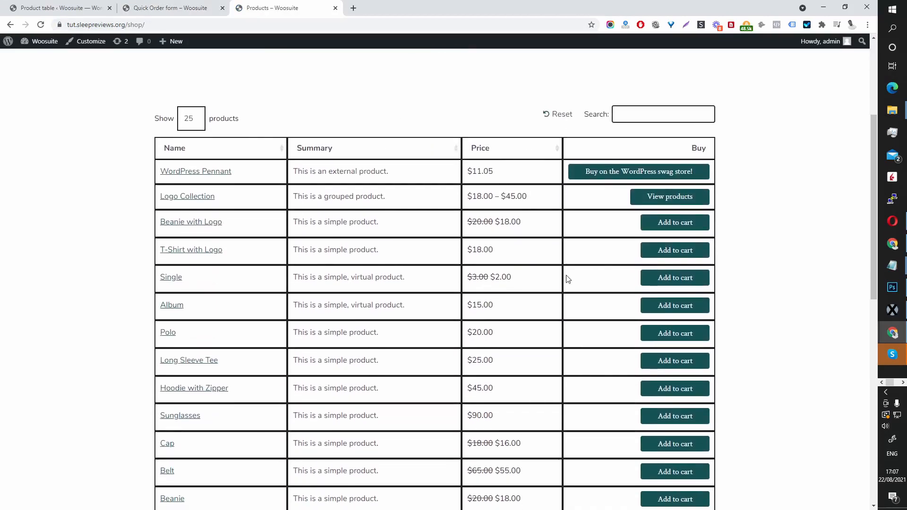
pyautogui.scroll(-2, 524, 279)
pyautogui.scroll(-8, 537, 318)
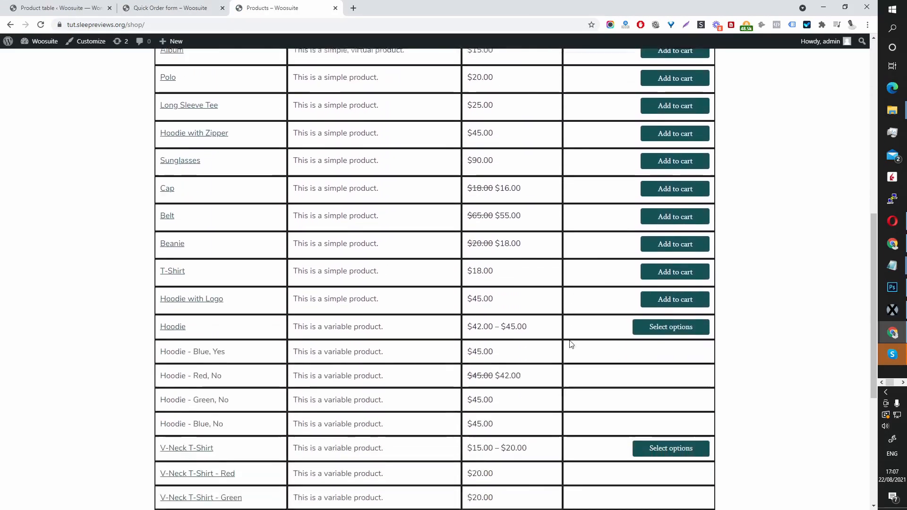
pyautogui.scroll(4, 424, 241)
pyautogui.scroll(7, 436, 249)
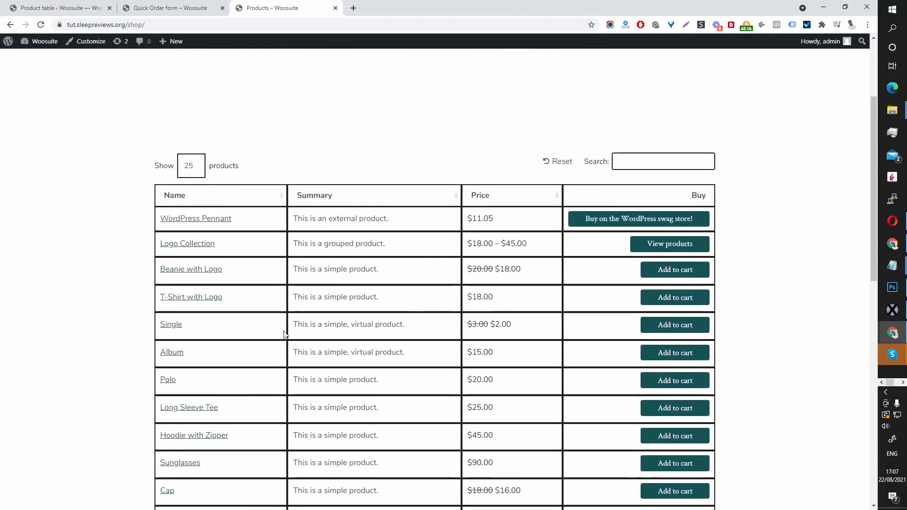
# Step: Compare the Columns setting with the shop table's headings and read the list of available column names
pyautogui.click(75, 10)
pyautogui.scroll(-4, 517, 177)
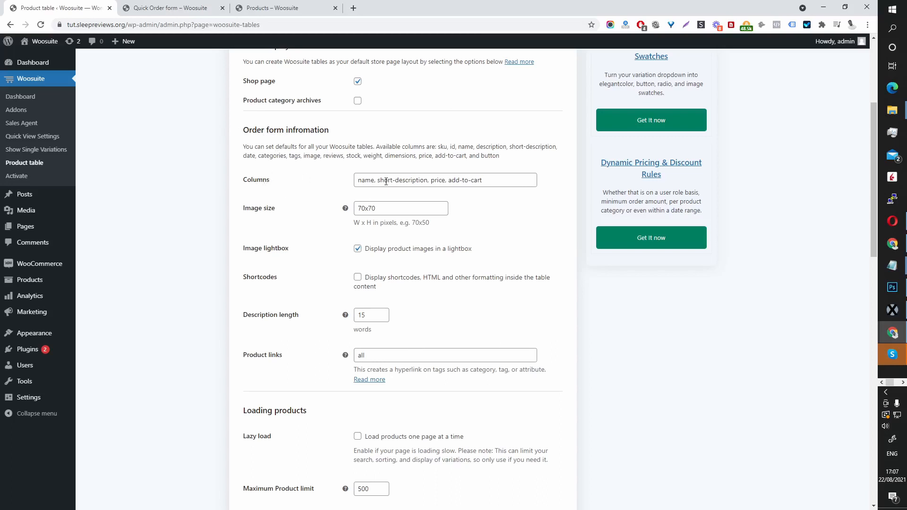
pyautogui.click(358, 179)
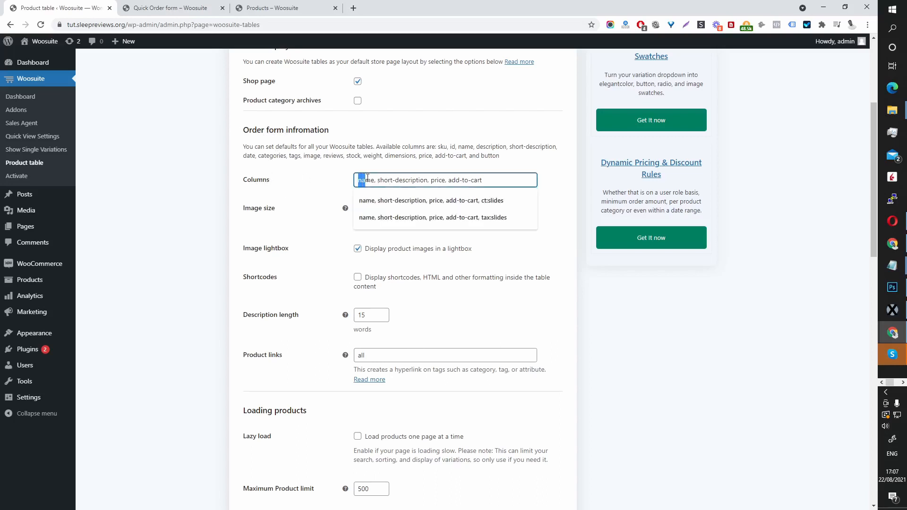
pyautogui.moveTo(358, 180); pyautogui.dragTo(372, 177)
pyautogui.click(380, 180)
pyautogui.click(277, 8)
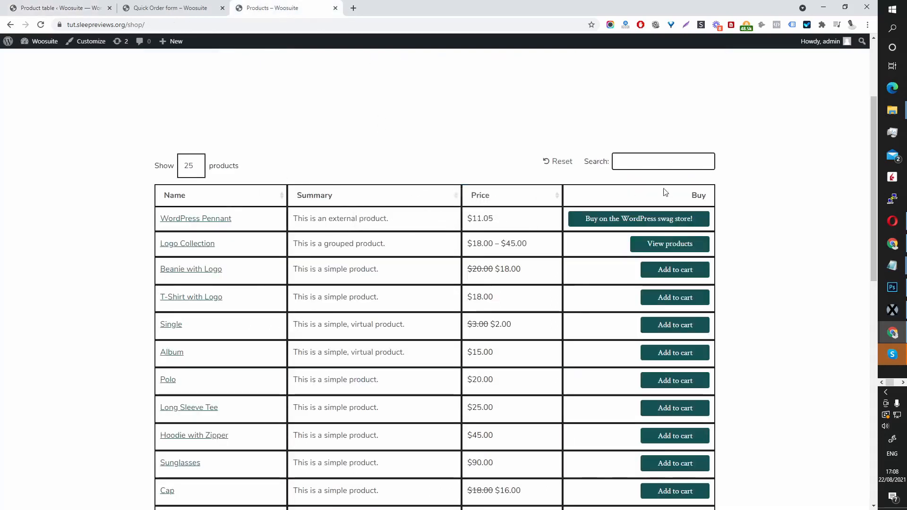
pyautogui.click(62, 8)
pyautogui.moveTo(404, 146)
pyautogui.mouseDown()
pyautogui.moveTo(565, 147)
pyautogui.moveTo(416, 154)
pyautogui.mouseUp()
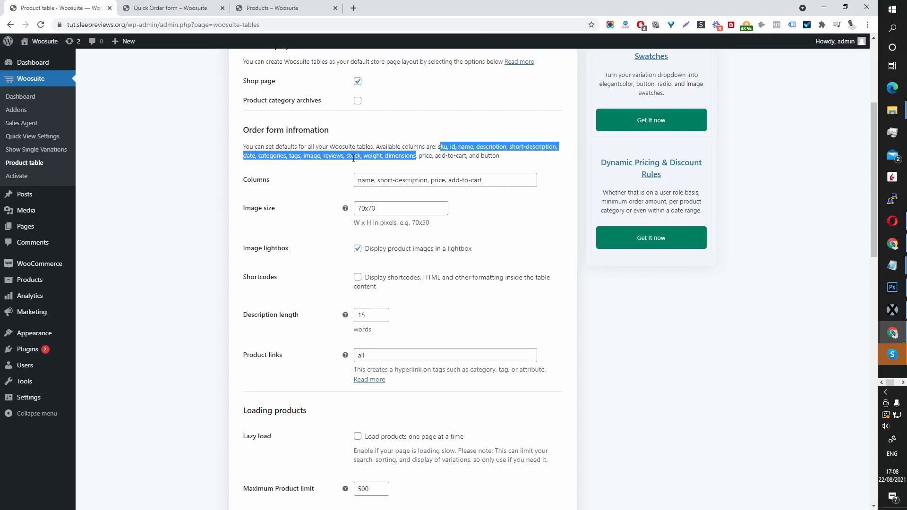
pyautogui.click(325, 163)
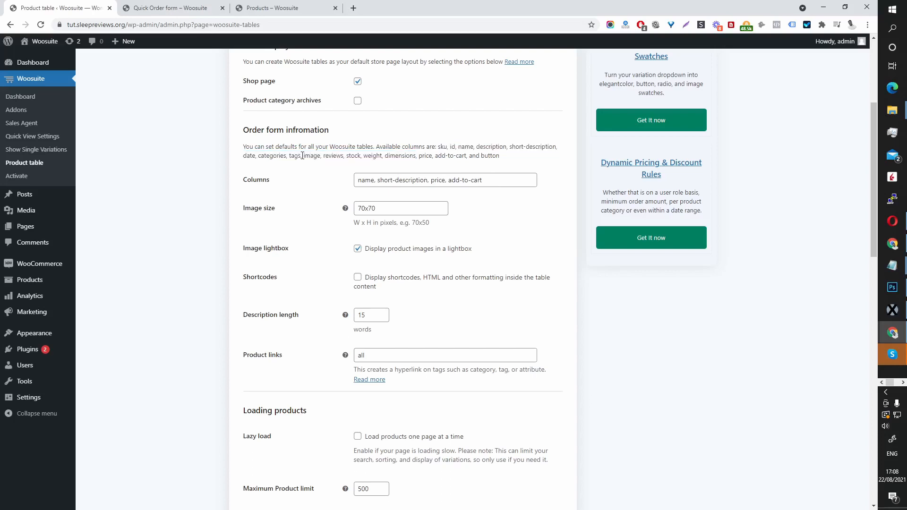
# Step: Add image as the first entry in the product table's Columns setting, before name
pyautogui.moveTo(305, 156); pyautogui.dragTo(317, 155)
pyautogui.click(359, 181)
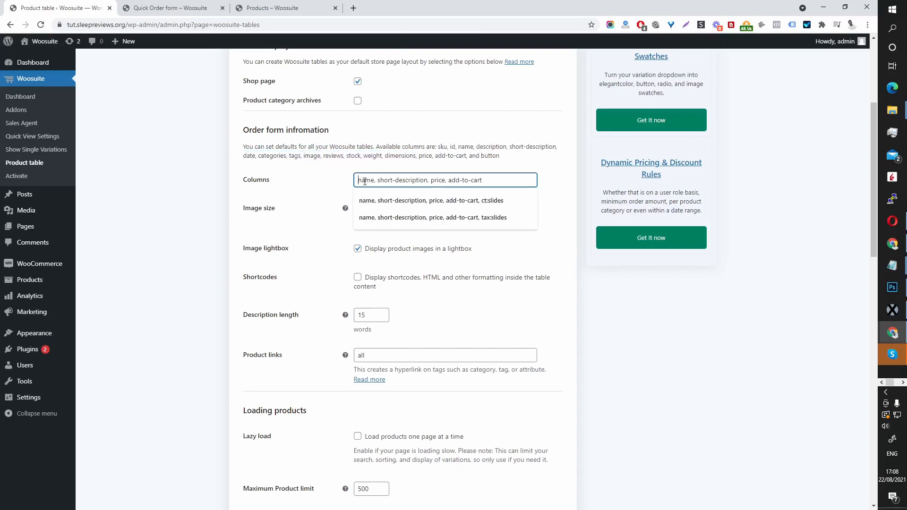
pyautogui.write('image')
pyautogui.write(',')
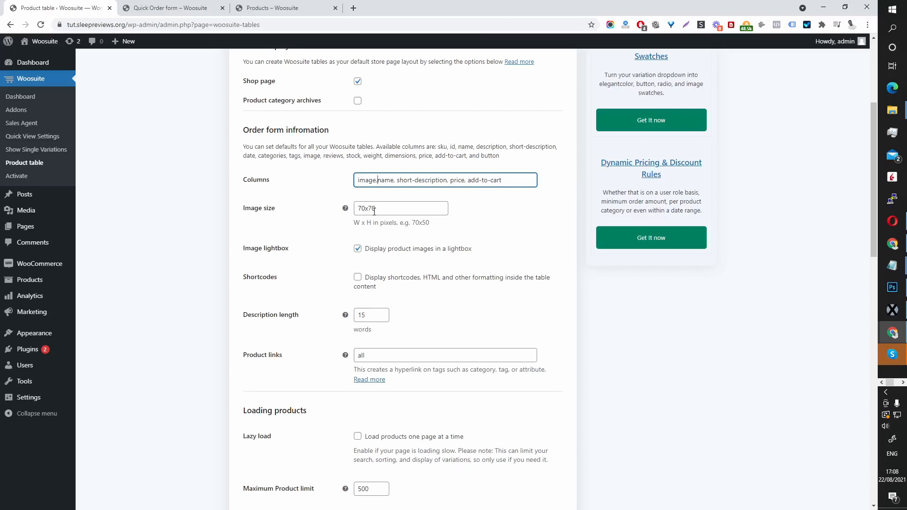
# Step: Review the image, description length, product links and product loading settings of the order form
pyautogui.scroll(-4, 362, 251)
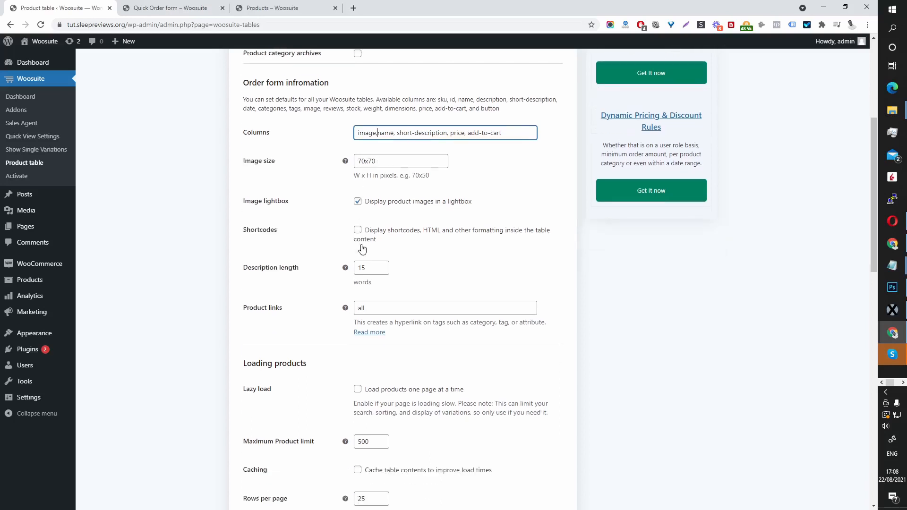
pyautogui.scroll(2, 360, 247)
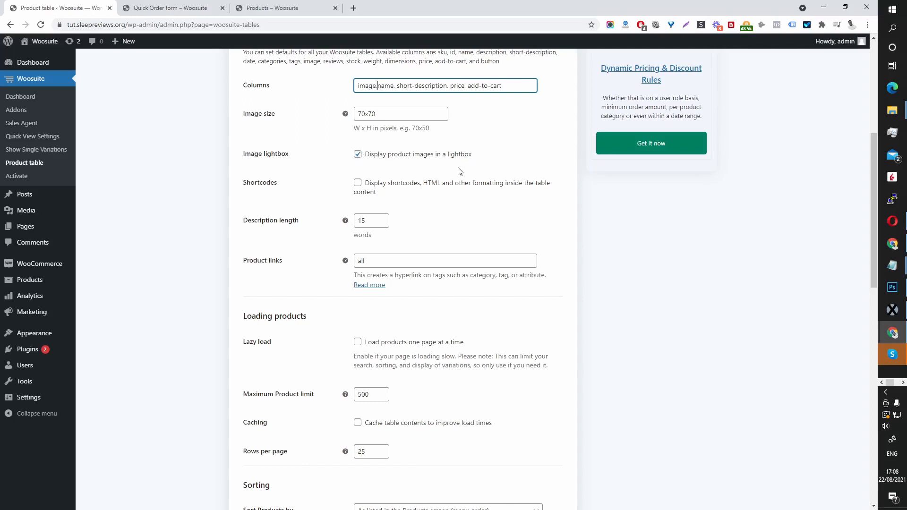
pyautogui.scroll(-2, 456, 180)
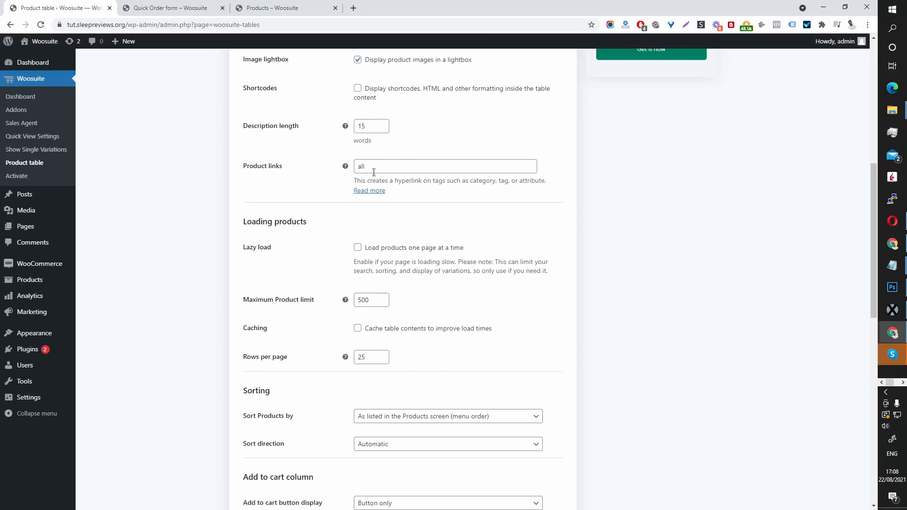
pyautogui.moveTo(372, 168); pyautogui.dragTo(349, 169)
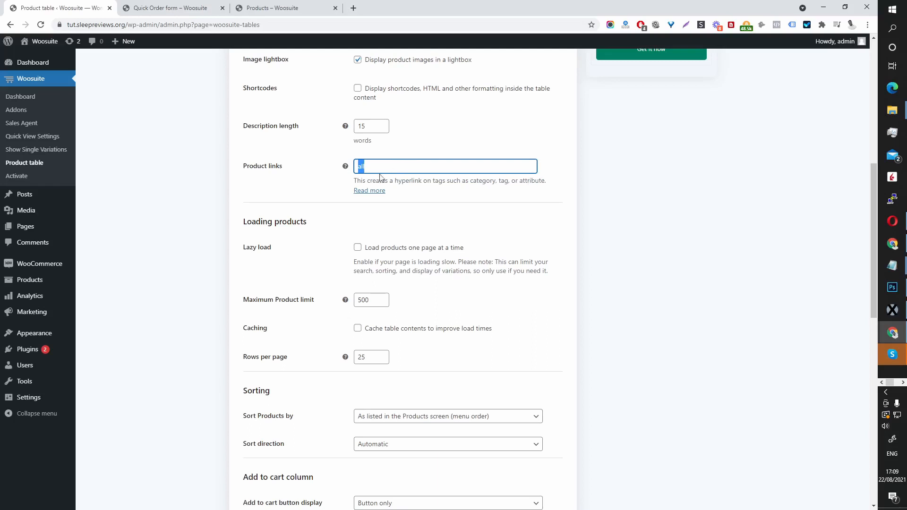
# Step: Compare the Product links setting with the shop page's product table and review the product loading and sorting settings
pyautogui.scroll(1, 381, 178)
pyautogui.click(271, 8)
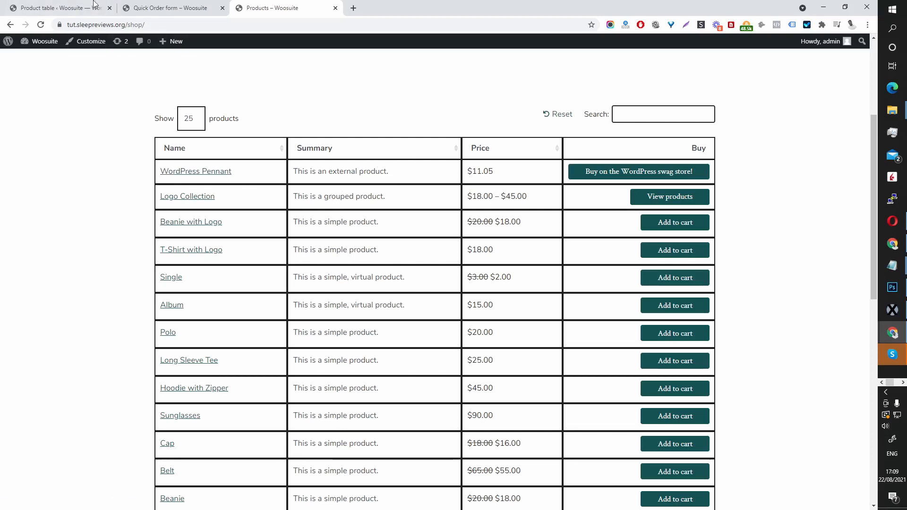
pyautogui.click(81, 7)
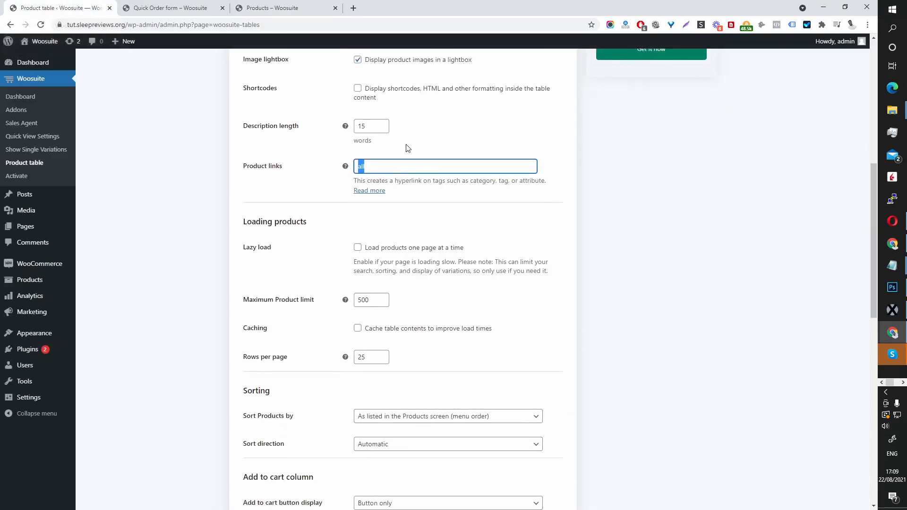
pyautogui.scroll(-1, 406, 148)
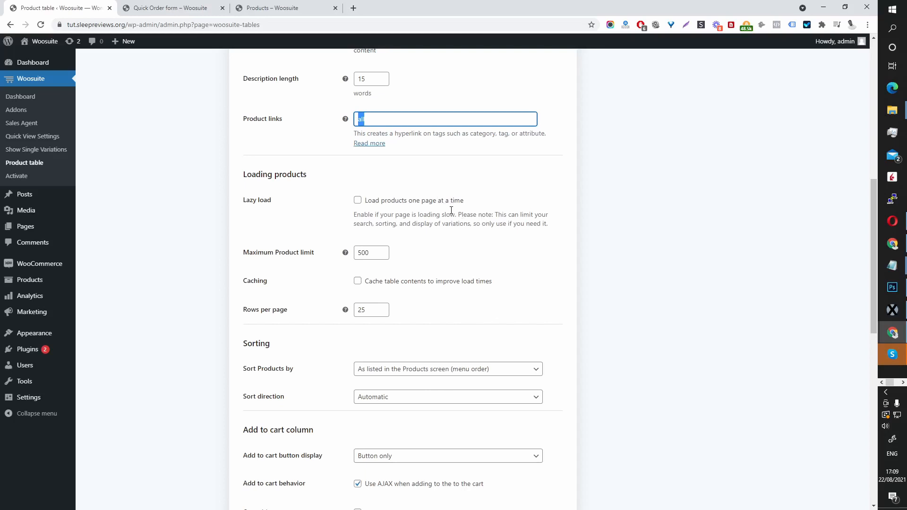
pyautogui.scroll(-1, 451, 210)
pyautogui.scroll(-1, 367, 176)
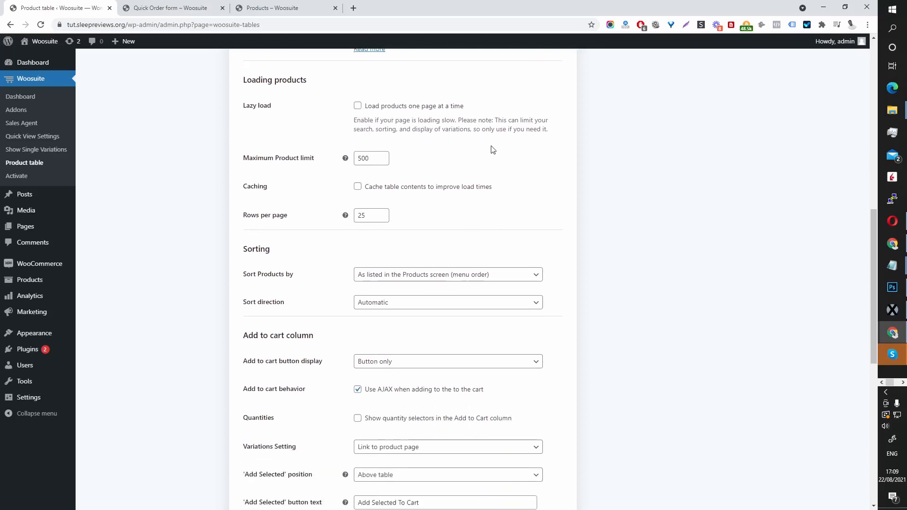
pyautogui.scroll(-2, 468, 167)
pyautogui.scroll(3, 466, 166)
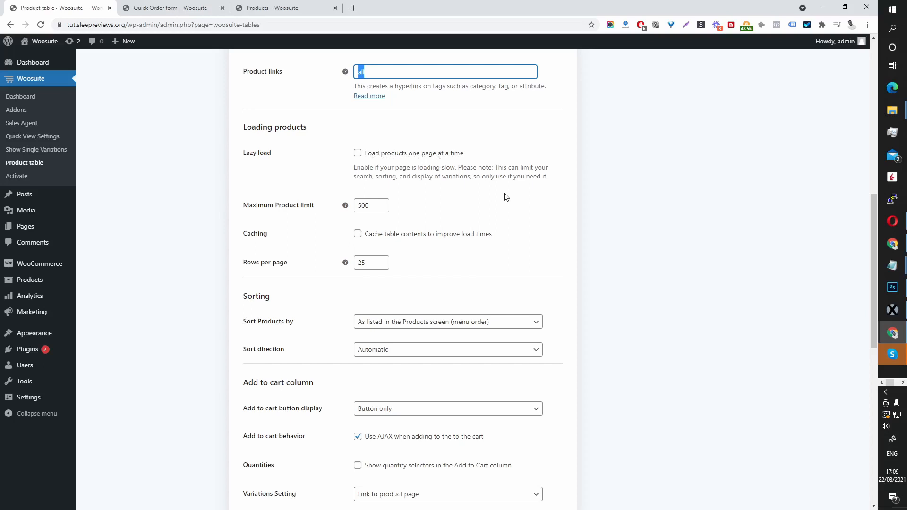
pyautogui.scroll(-1, 506, 197)
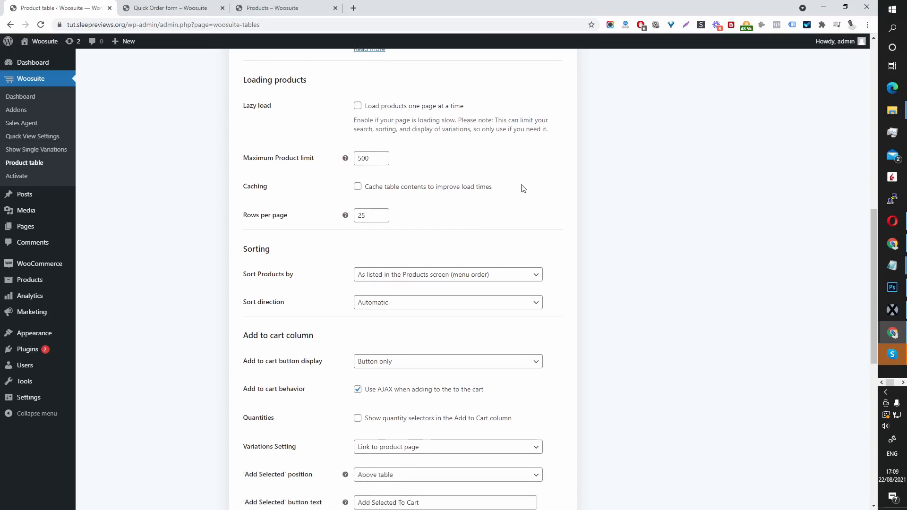
# Step: Set the Add to cart button display to Checkbox only
pyautogui.scroll(-5, 500, 217)
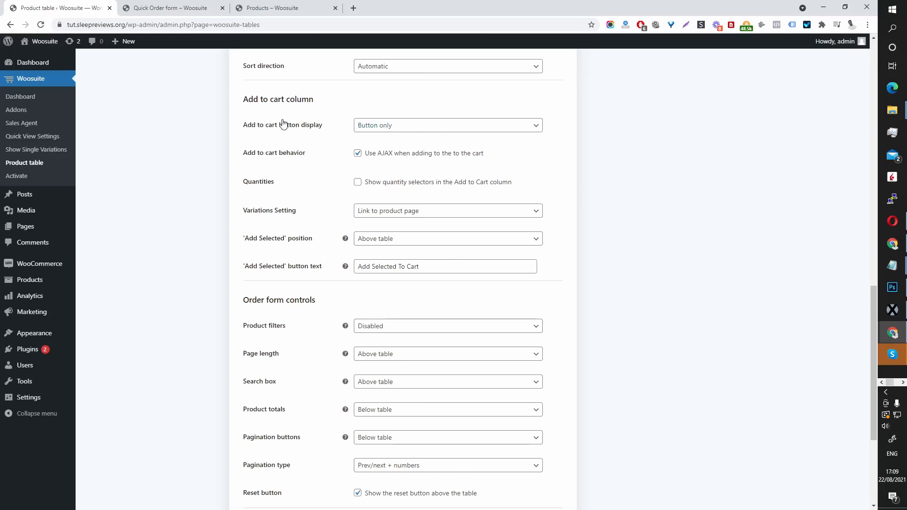
pyautogui.click(392, 125)
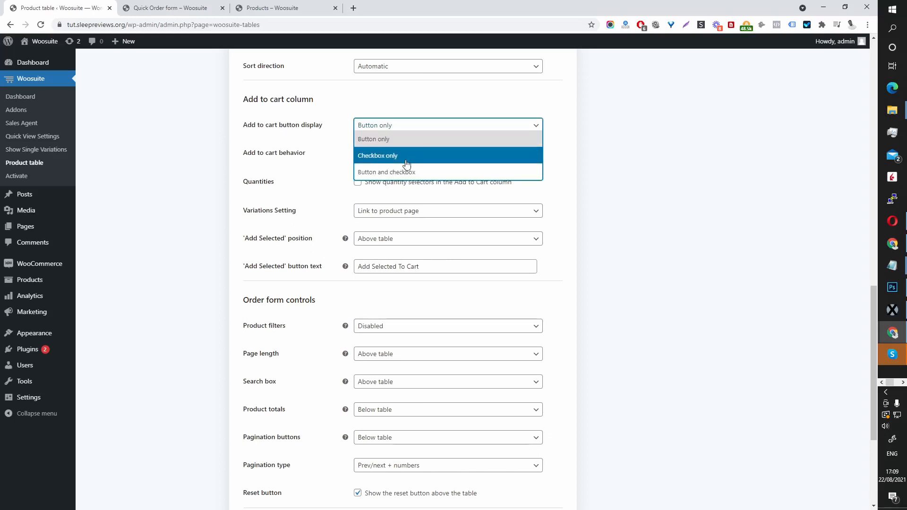
pyautogui.click(374, 160)
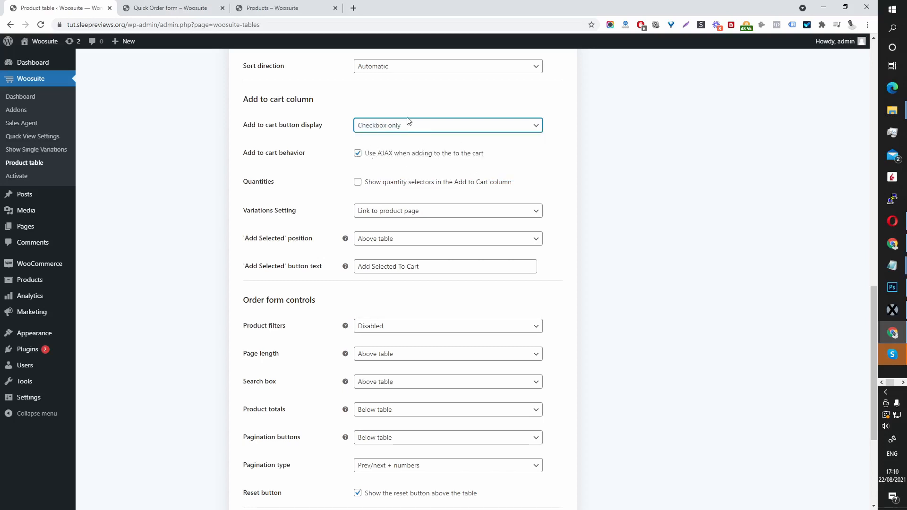
# Step: Set the Variations Setting to Dropdown lists in add to cart column
pyautogui.scroll(-1, 482, 153)
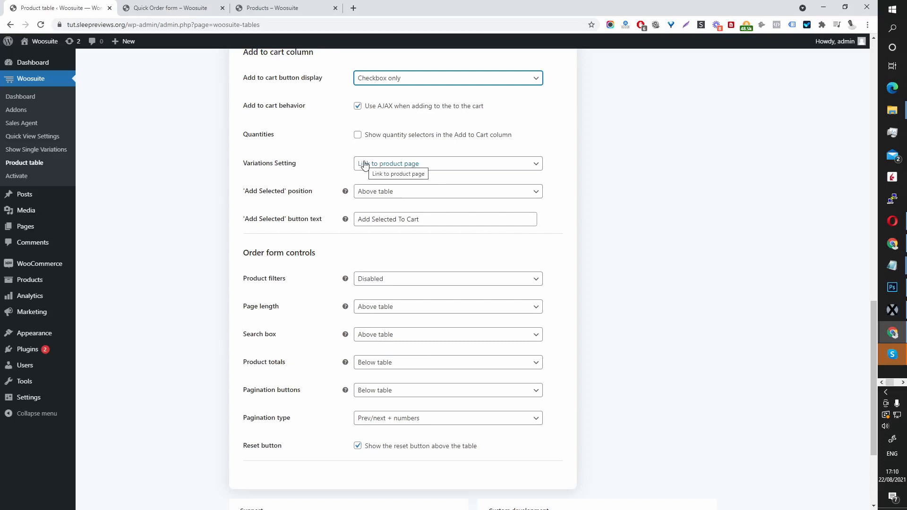
pyautogui.click(371, 164)
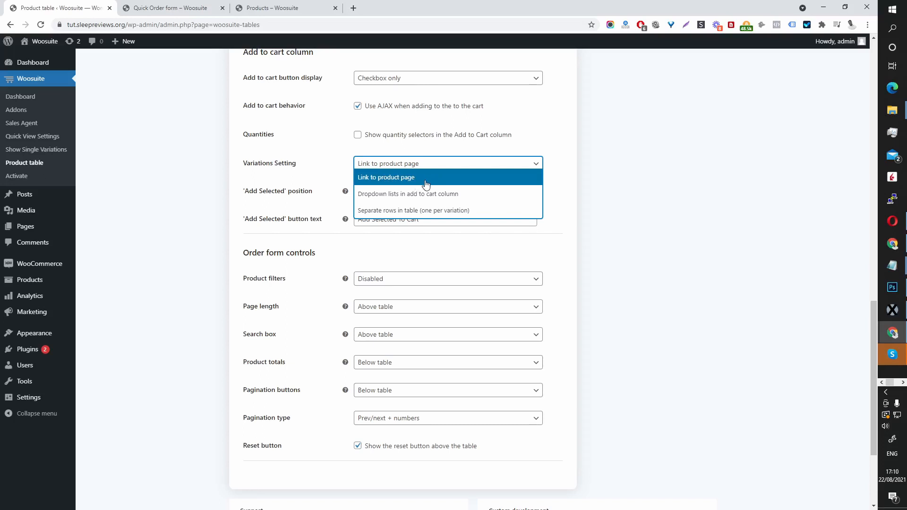
pyautogui.click(382, 195)
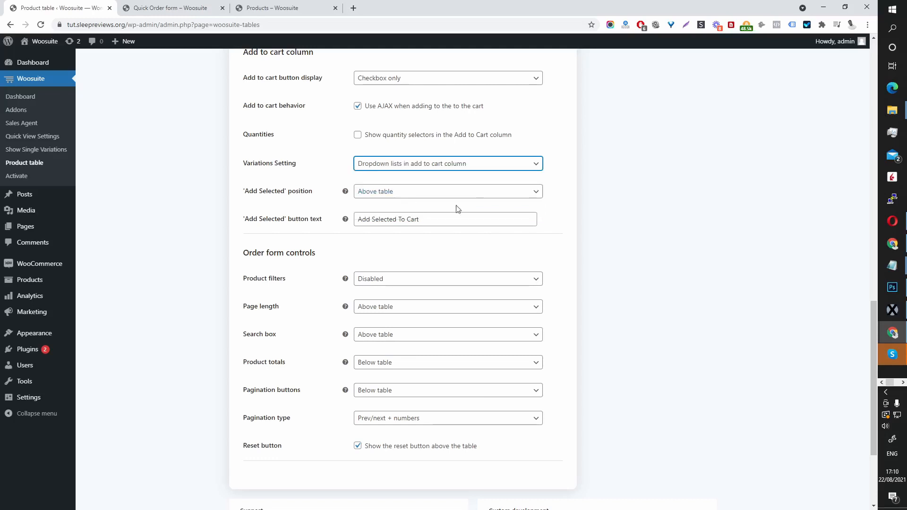
pyautogui.click(434, 167)
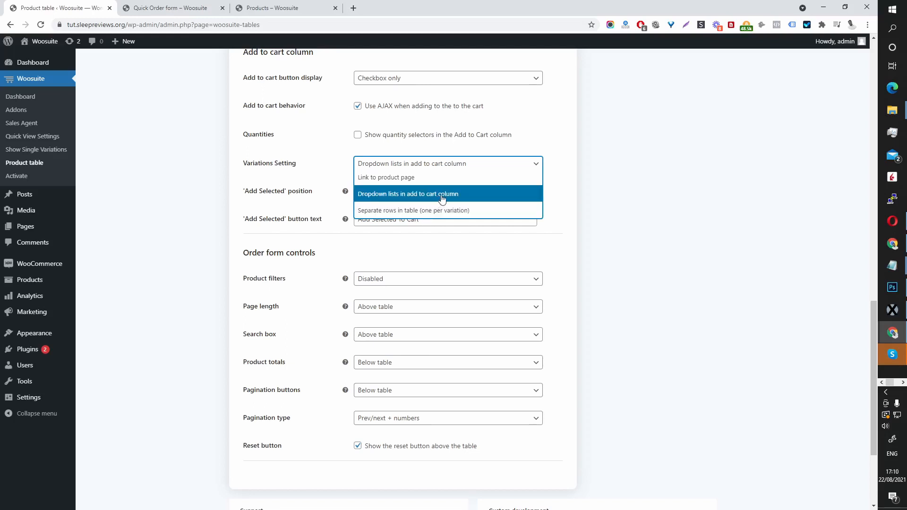
pyautogui.click(414, 194)
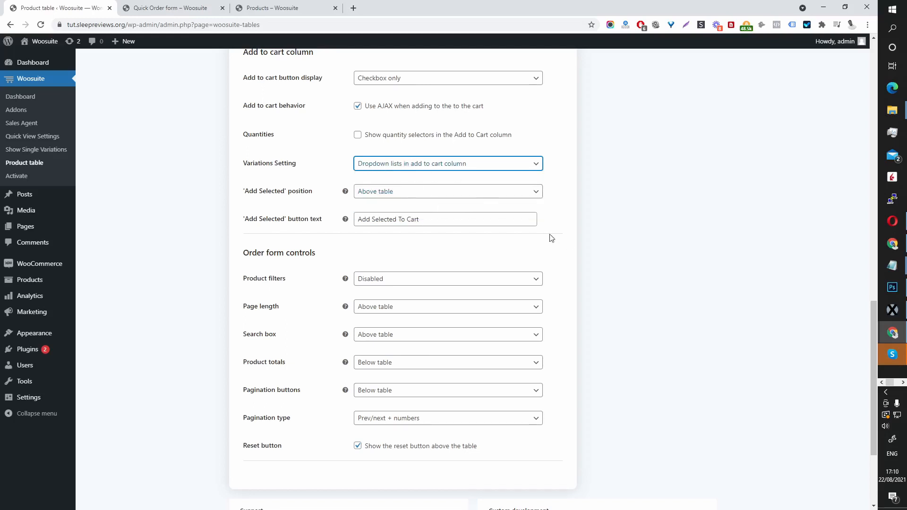
# Step: Try Custom product filters in the order form controls, using the list categories, tags, attributes
pyautogui.scroll(-1, 486, 214)
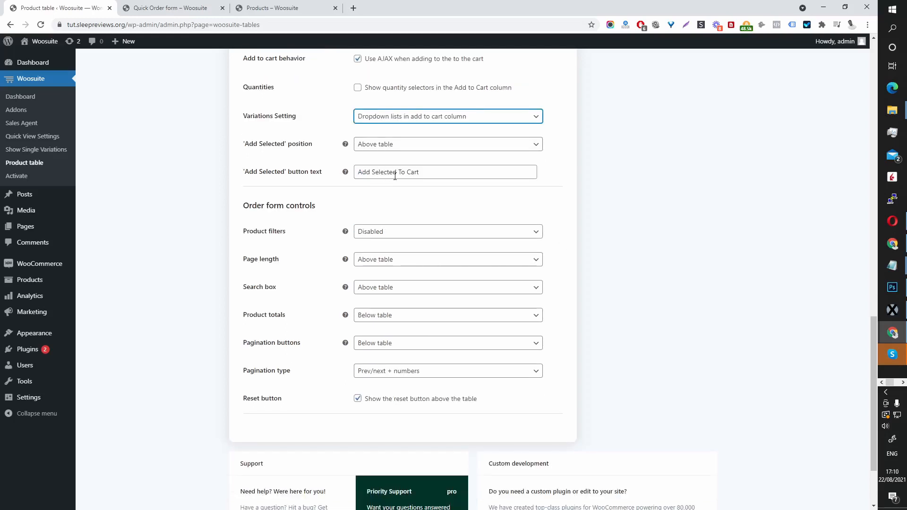
pyautogui.moveTo(399, 172); pyautogui.dragTo(342, 172)
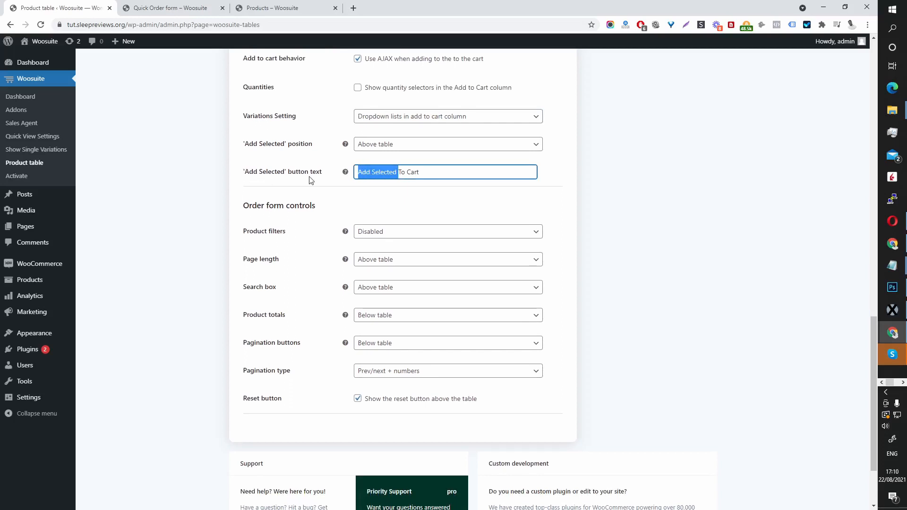
pyautogui.scroll(-2, 500, 191)
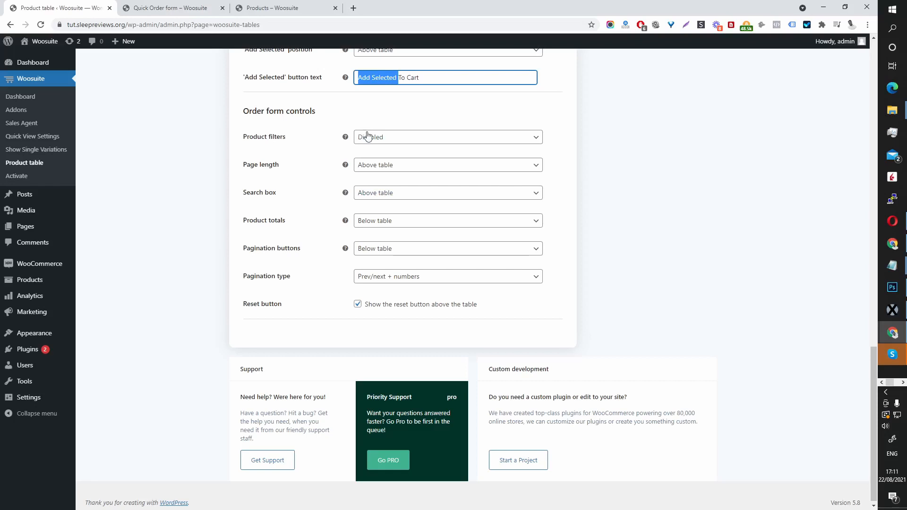
pyautogui.click(408, 138)
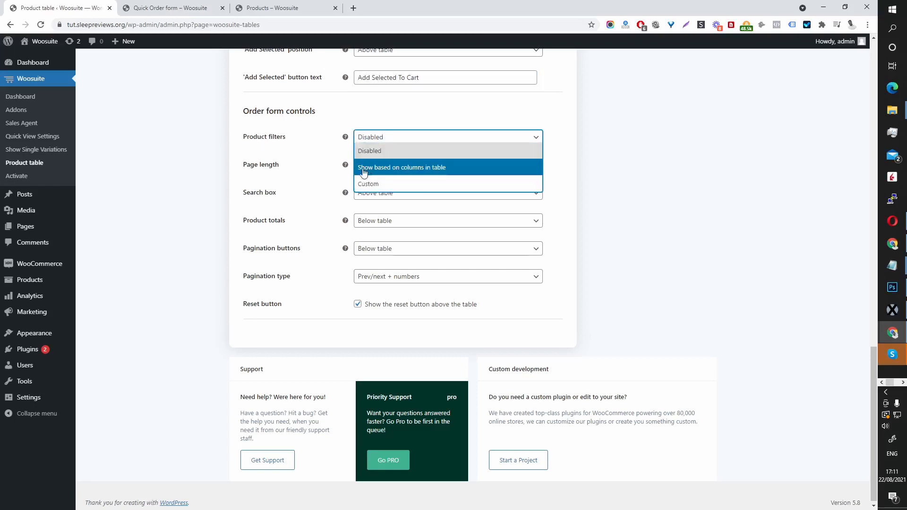
pyautogui.click(408, 184)
pyautogui.click(407, 168)
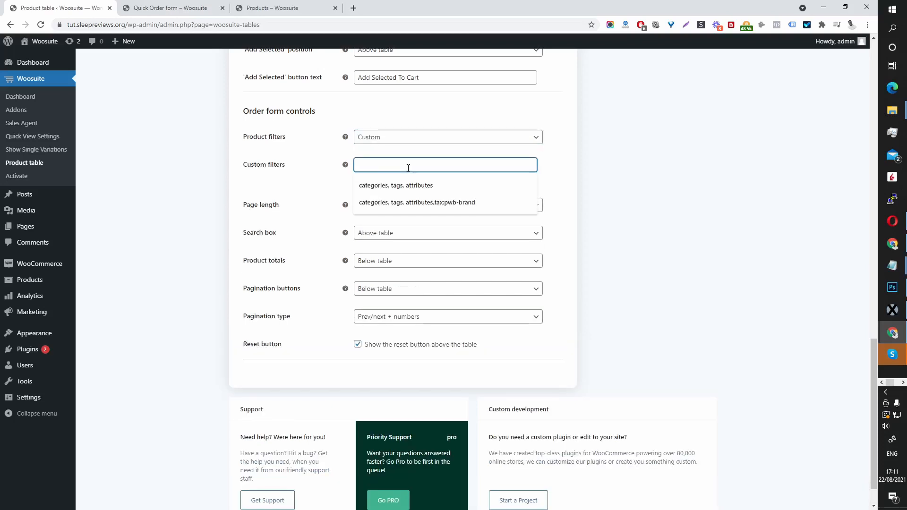
pyautogui.click(367, 186)
pyautogui.moveTo(370, 166); pyautogui.dragTo(401, 166)
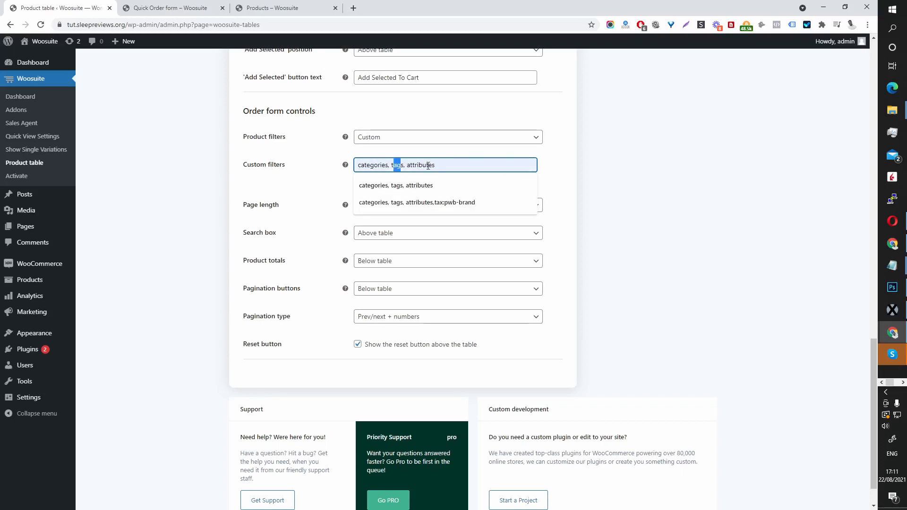
pyautogui.click(563, 164)
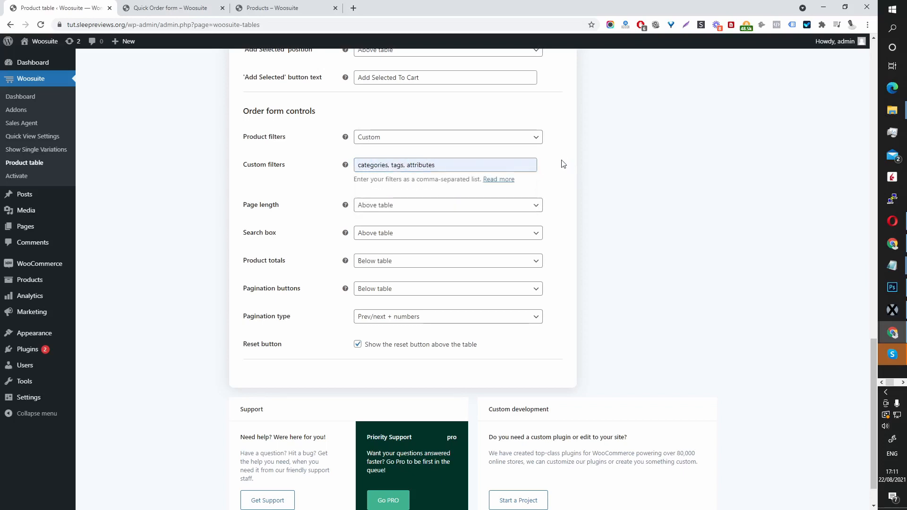
pyautogui.click(454, 163)
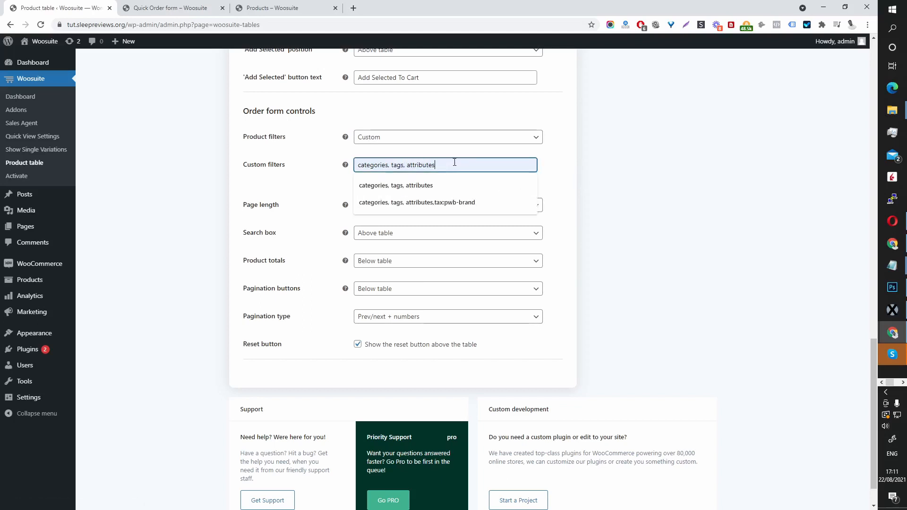
pyautogui.moveTo(454, 163); pyautogui.dragTo(325, 171)
# Step: Set the Product filters control to Show based on columns in table
pyautogui.click(397, 138)
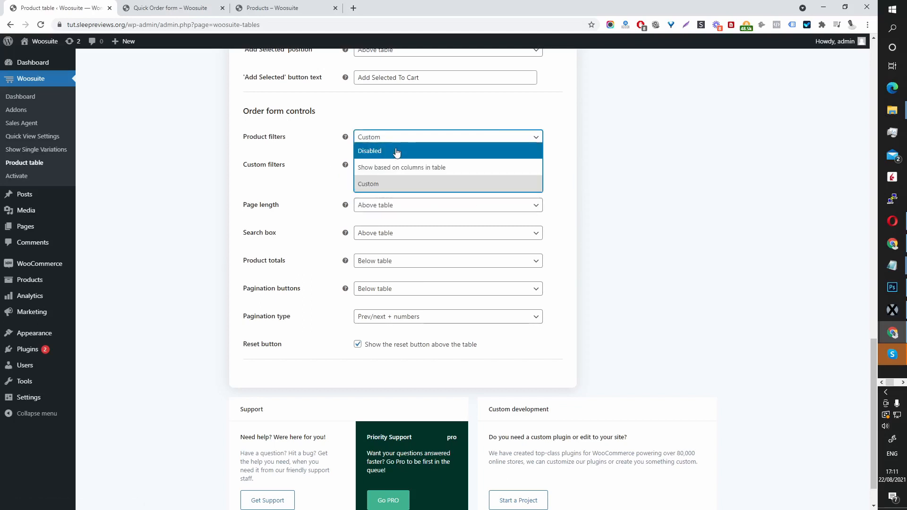
pyautogui.click(397, 166)
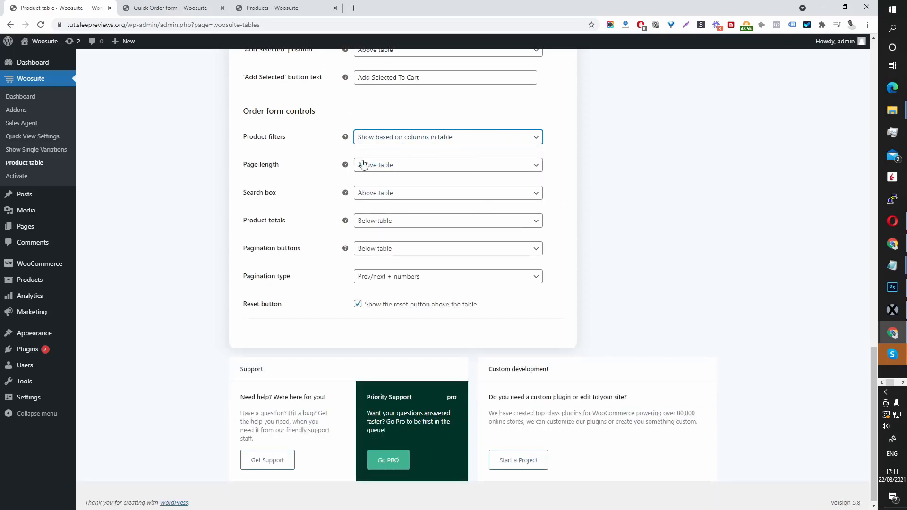
# Step: Review the available options for the search box, product totals, pagination buttons and pagination type without changing them
pyautogui.click(401, 197)
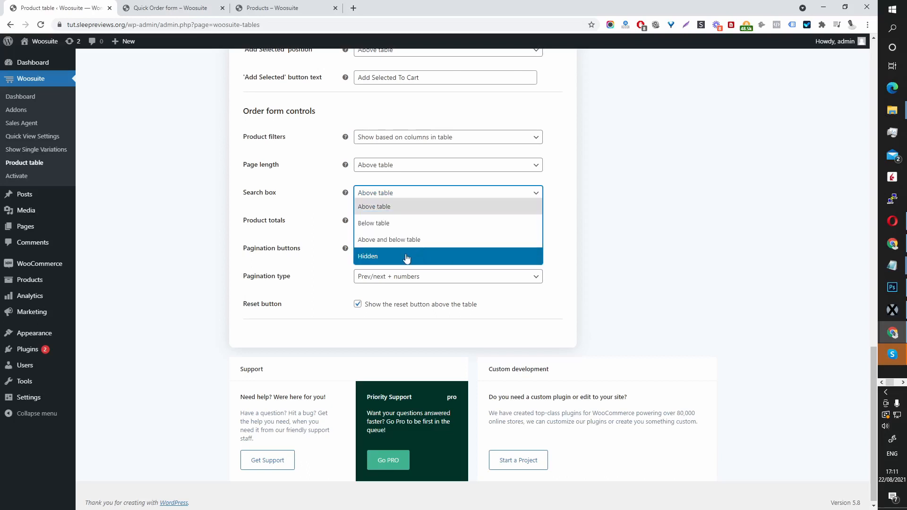
pyautogui.click(600, 167)
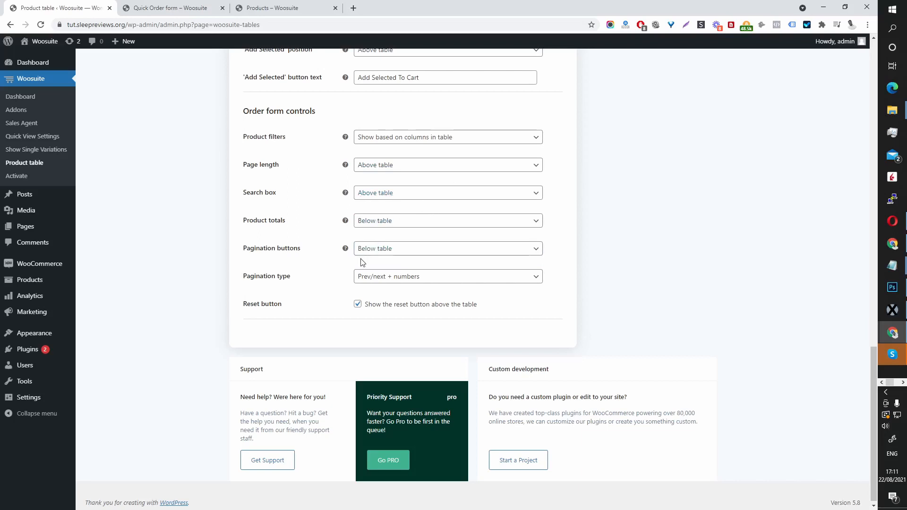
pyautogui.click(382, 221)
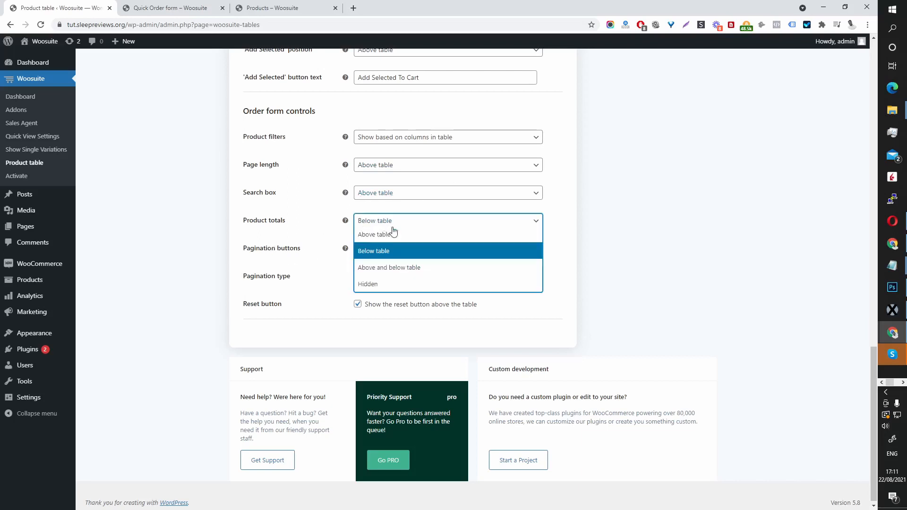
pyautogui.click(572, 225)
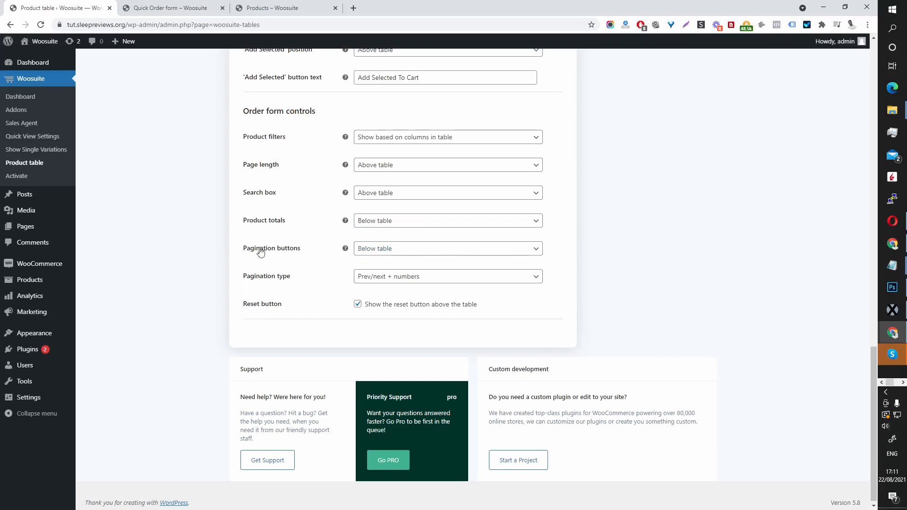
pyautogui.click(391, 248)
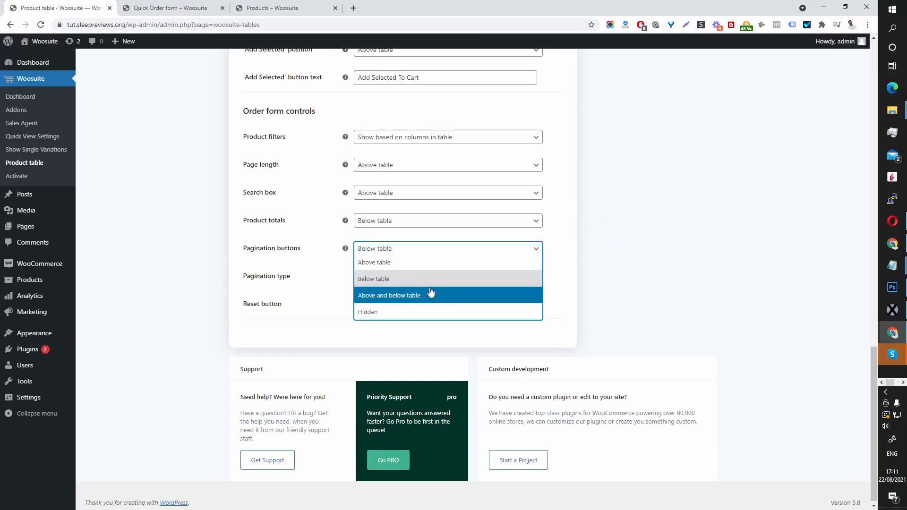
pyautogui.click(568, 223)
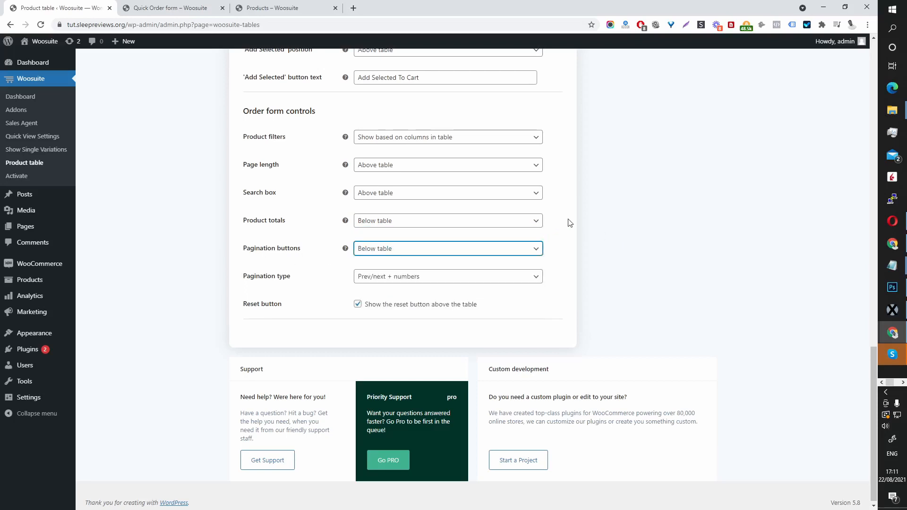
pyautogui.click(417, 278)
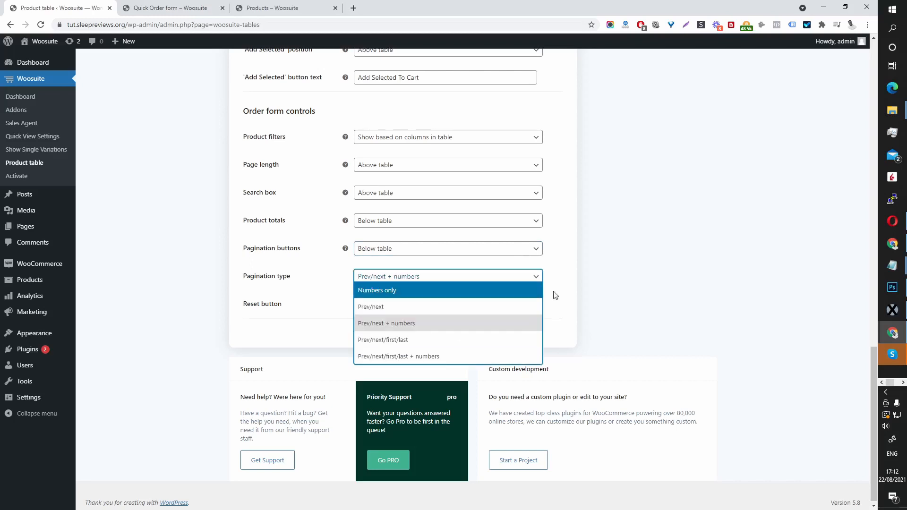
pyautogui.click(585, 250)
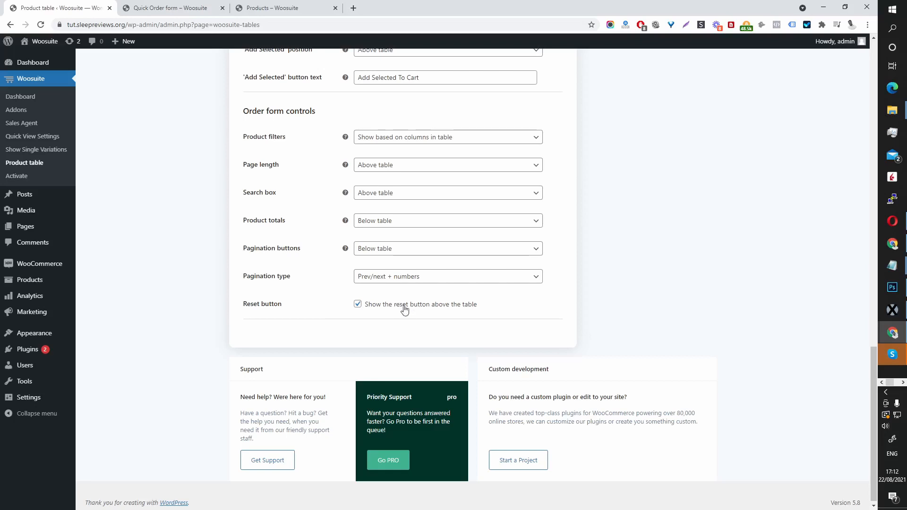
# Step: Save the product table settings and open the Quick Order form page to check its table
pyautogui.scroll(10, 470, 323)
pyautogui.scroll(6, 538, 322)
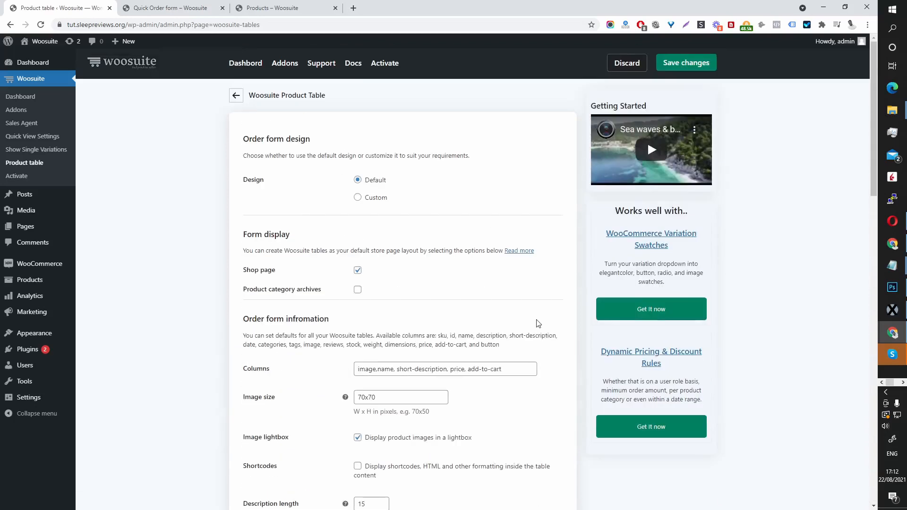
pyautogui.click(697, 69)
pyautogui.click(480, 85)
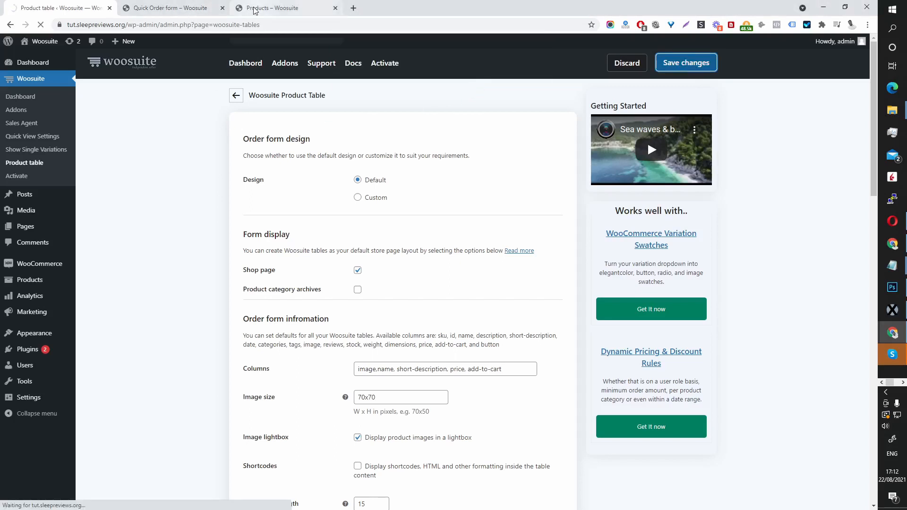
pyautogui.click(191, 8)
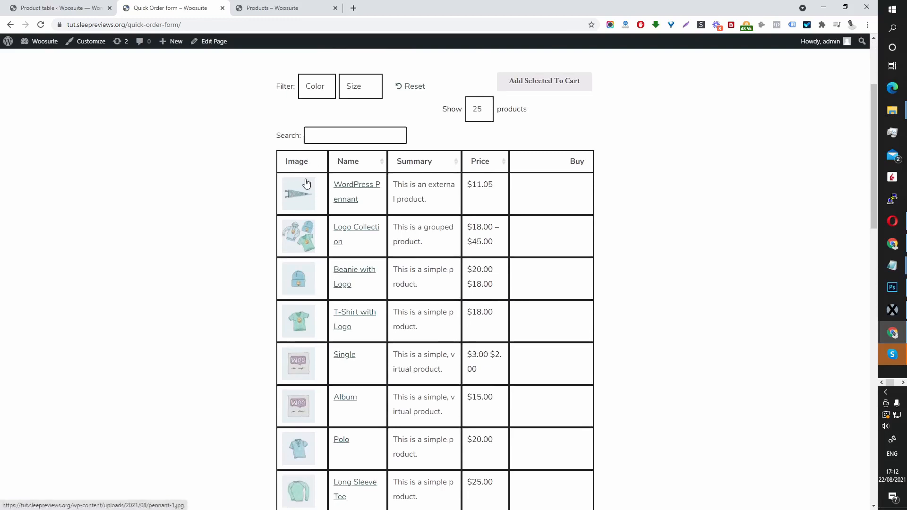
# Step: Filter the Quick Order form table by color Blue and size Medium and examine the matching products
pyautogui.scroll(1, 303, 185)
pyautogui.scroll(1, 311, 143)
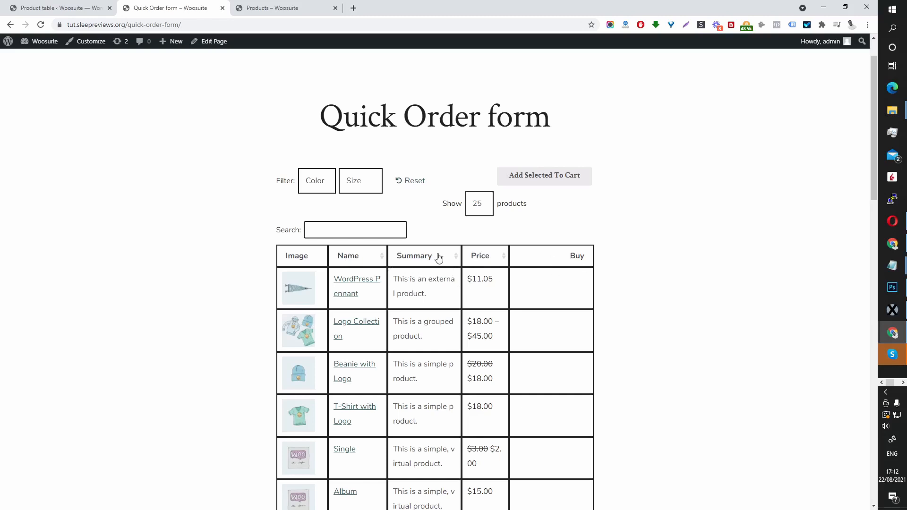
pyautogui.click(311, 184)
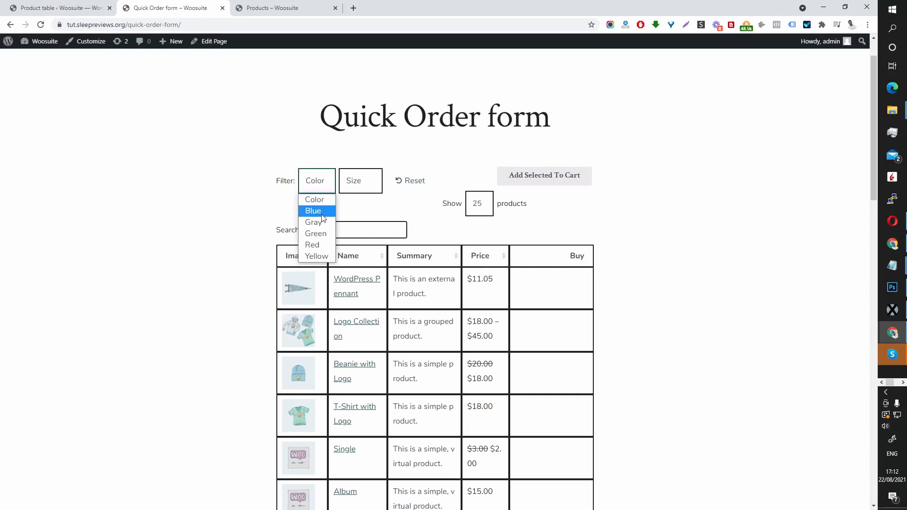
pyautogui.click(323, 211)
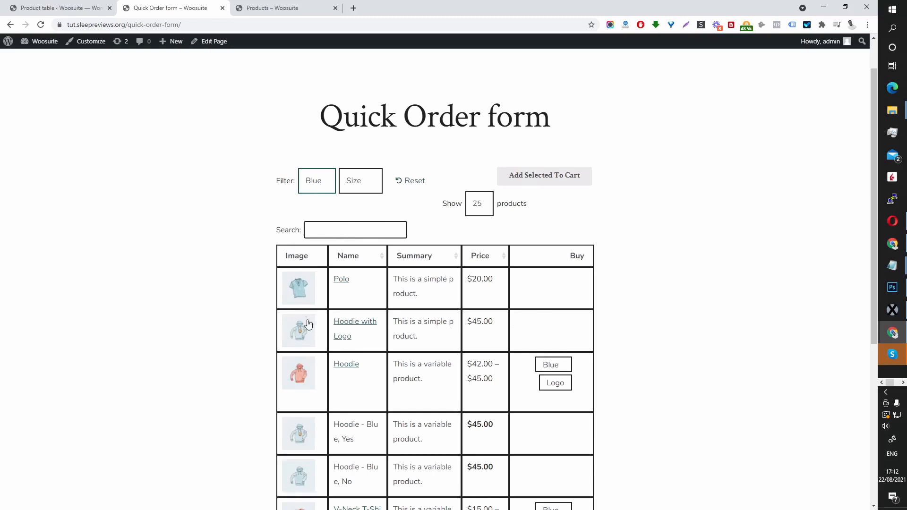
pyautogui.click(353, 185)
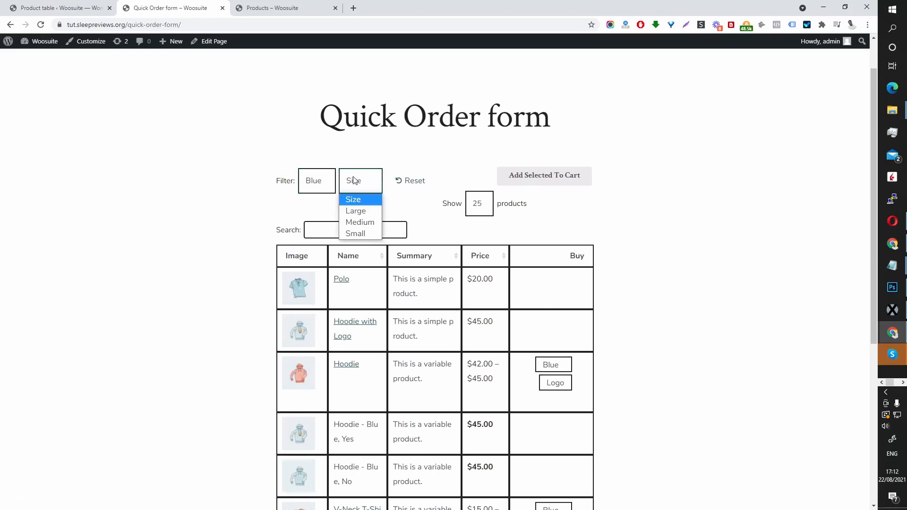
pyautogui.click(366, 223)
pyautogui.scroll(-10, 400, 267)
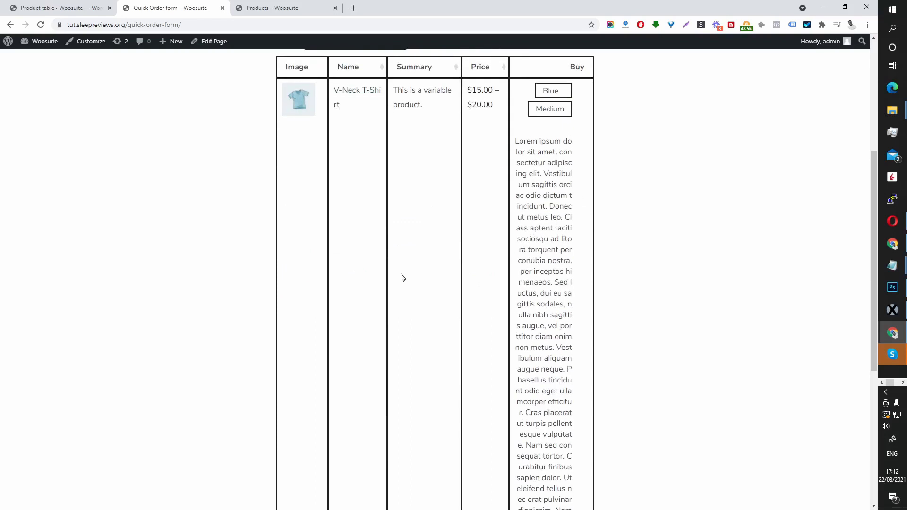
pyautogui.scroll(10, 402, 284)
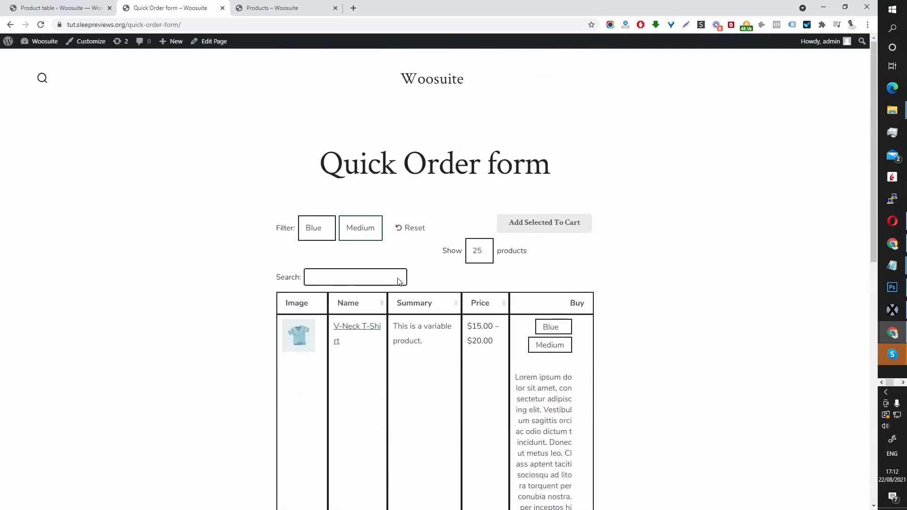
# Step: Reset the color and size filters of the order form table
pyautogui.click(359, 242)
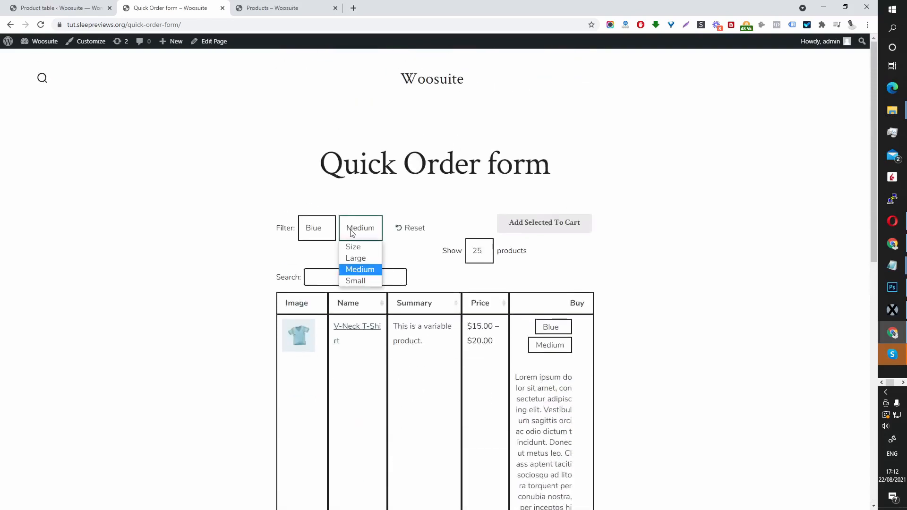
pyautogui.click(415, 244)
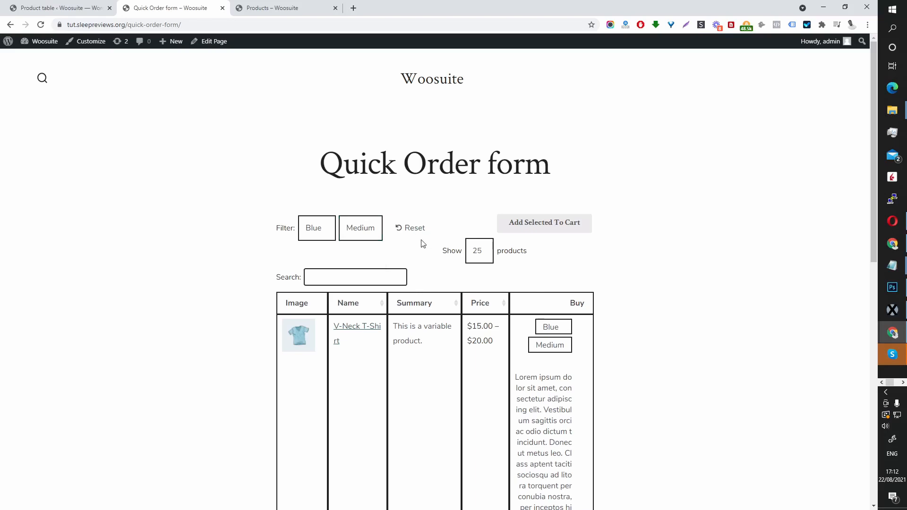
pyautogui.click(408, 233)
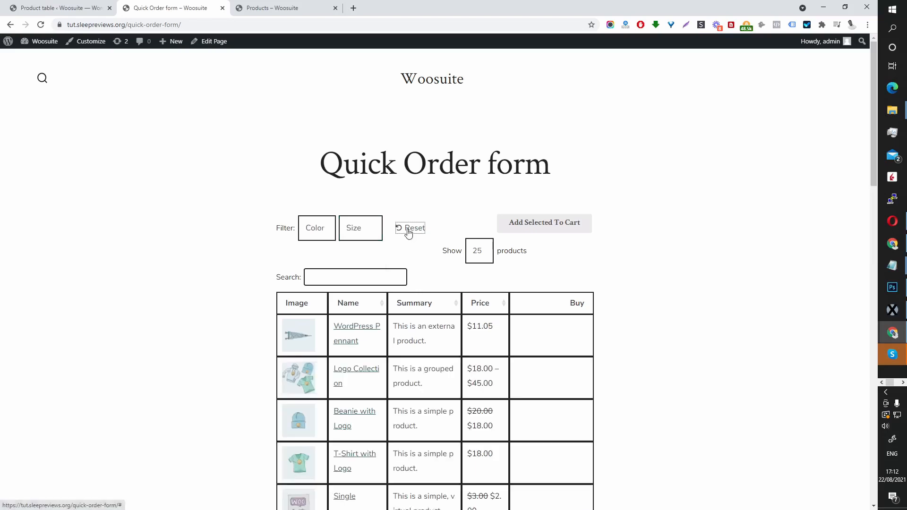
# Step: Show 10 products per page in the order form table and check the pagination below it
pyautogui.click(475, 257)
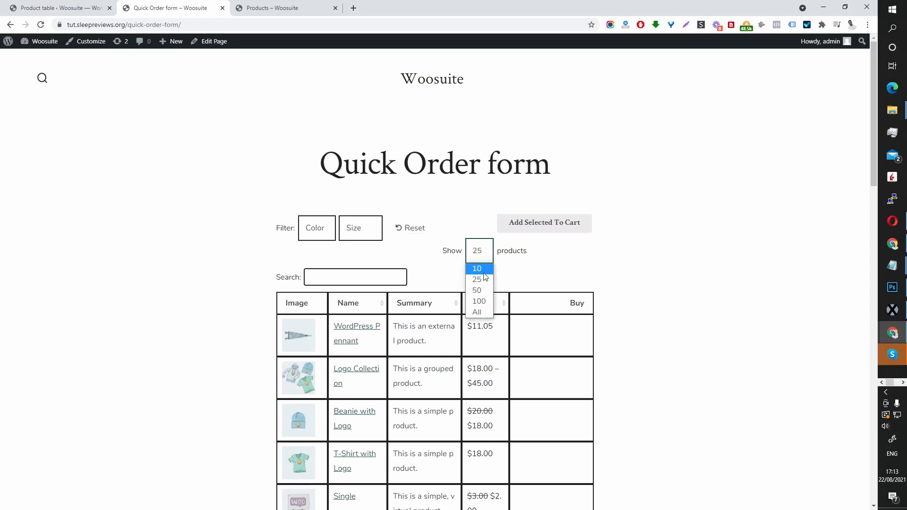
pyautogui.click(481, 270)
pyautogui.scroll(-5, 523, 308)
pyautogui.scroll(-4, 522, 309)
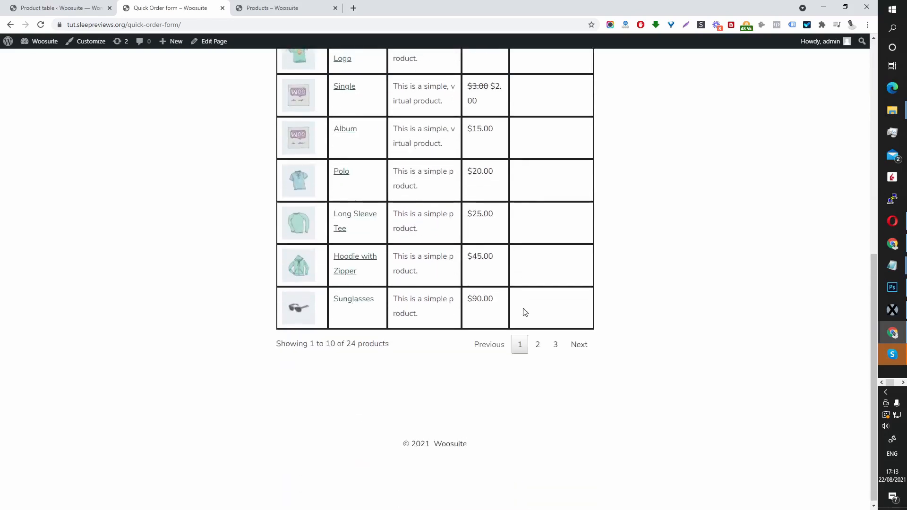
pyautogui.scroll(9, 522, 305)
# Step: Show 100 products per page and try Add Selected To Cart without selecting any product
pyautogui.click(484, 254)
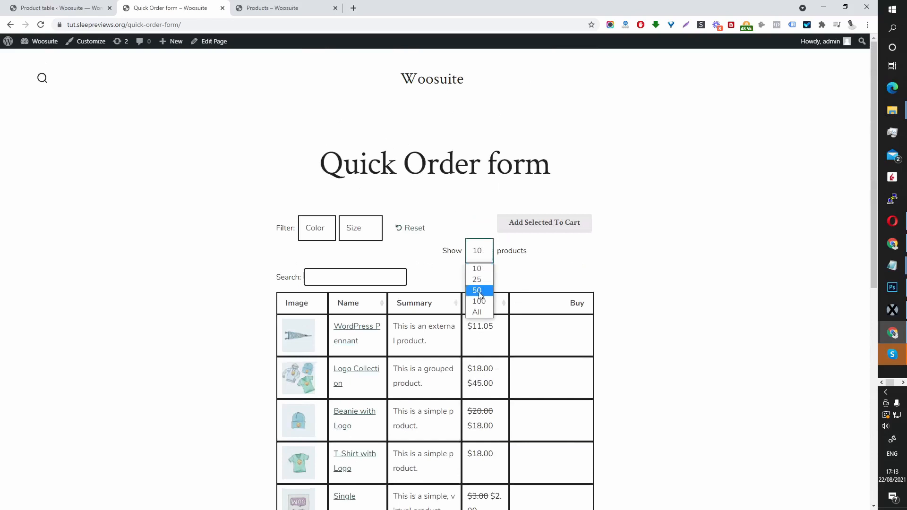
pyautogui.click(481, 302)
pyautogui.scroll(-5, 537, 272)
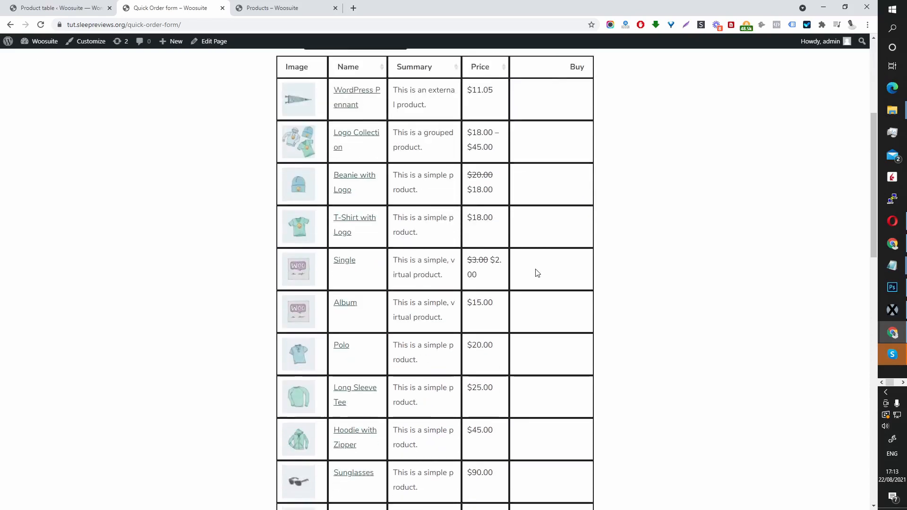
pyautogui.scroll(5, 537, 272)
pyautogui.click(544, 222)
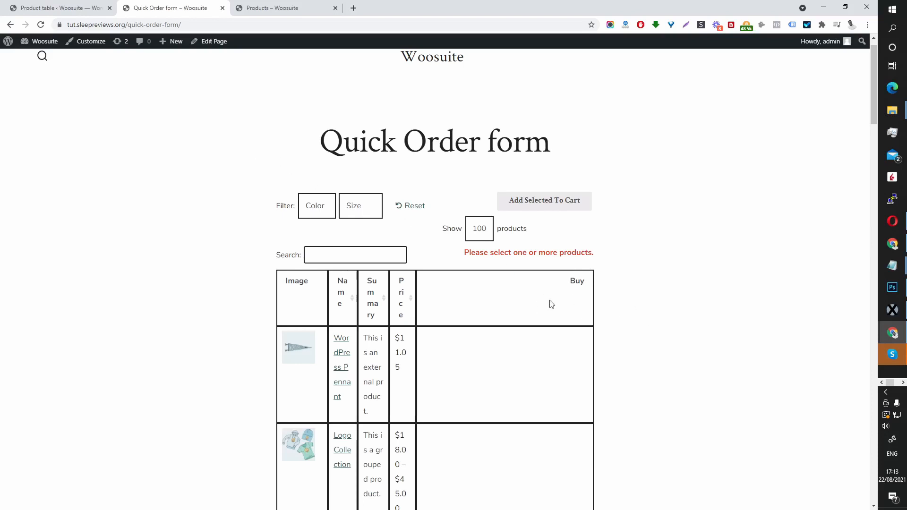
# Step: In the product table settings, enable quantity selectors in the Add to Cart column and set the button display to Button and checkbox
pyautogui.click(64, 6)
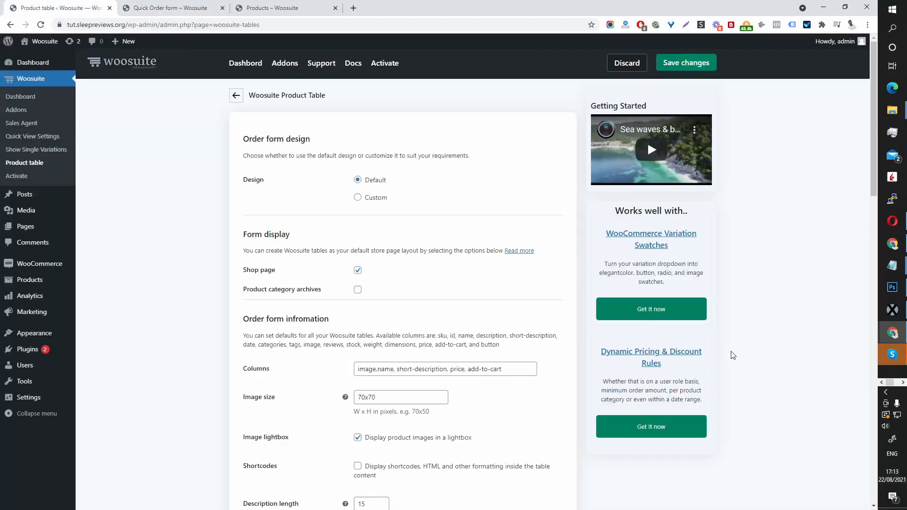
pyautogui.scroll(-4, 466, 308)
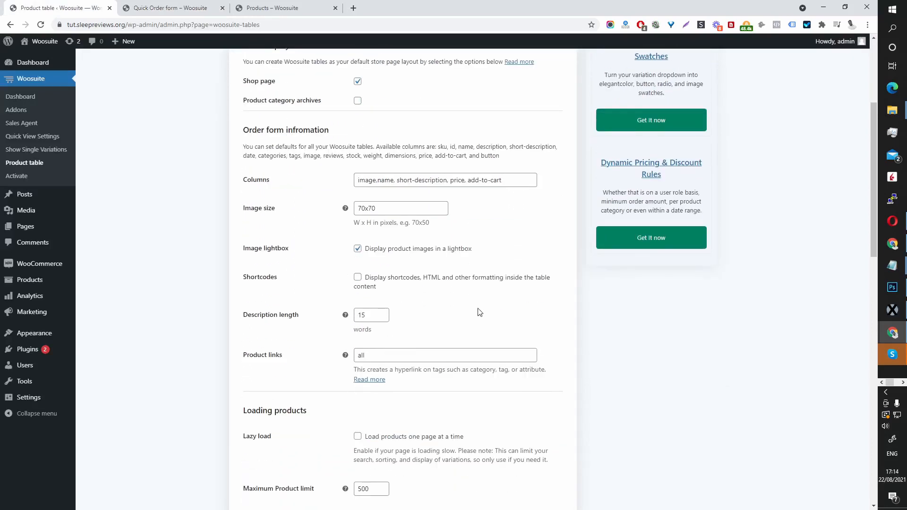
pyautogui.scroll(-8, 420, 253)
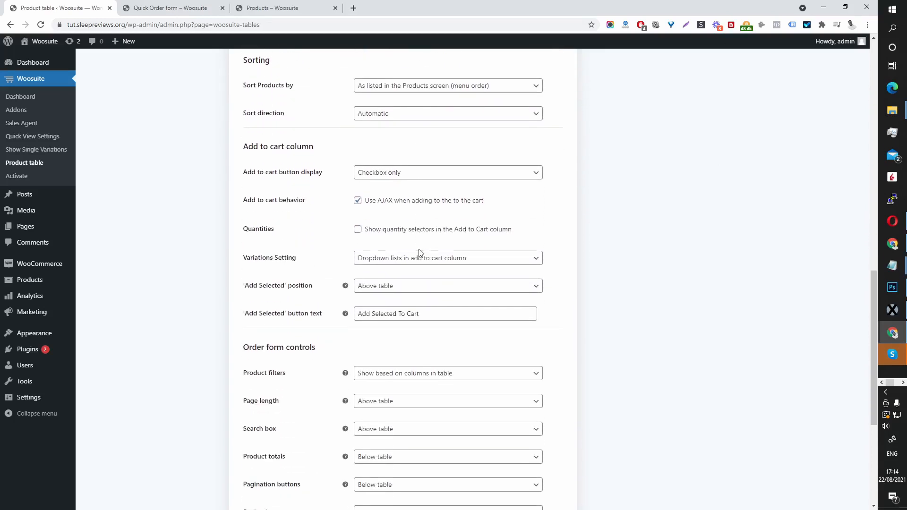
pyautogui.click(362, 229)
pyautogui.click(416, 173)
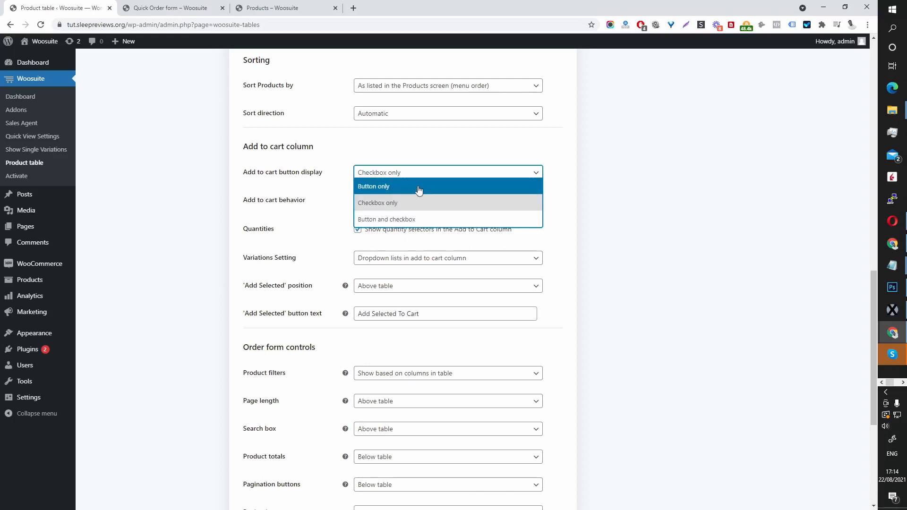
pyautogui.click(409, 220)
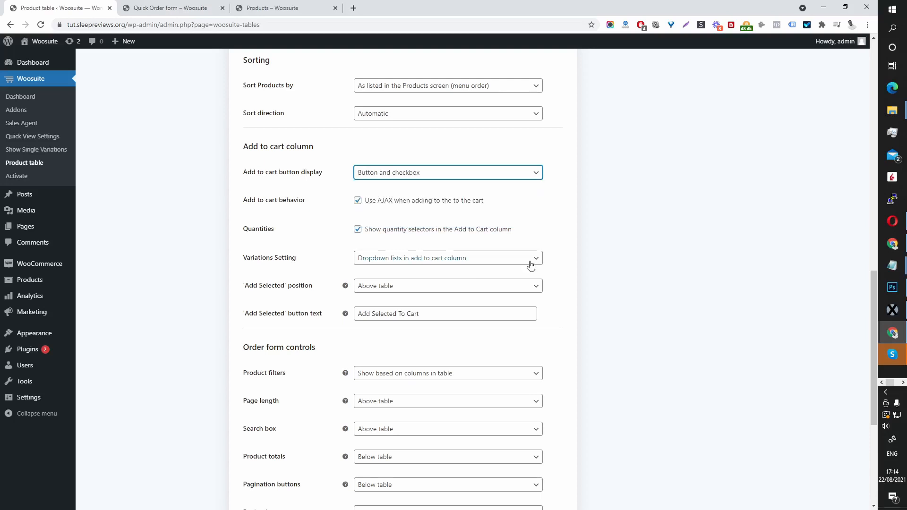
# Step: Save the changed add-to-cart settings and reload the Quick Order form page to inspect the Buy column
pyautogui.scroll(-2, 500, 246)
pyautogui.scroll(20, 529, 245)
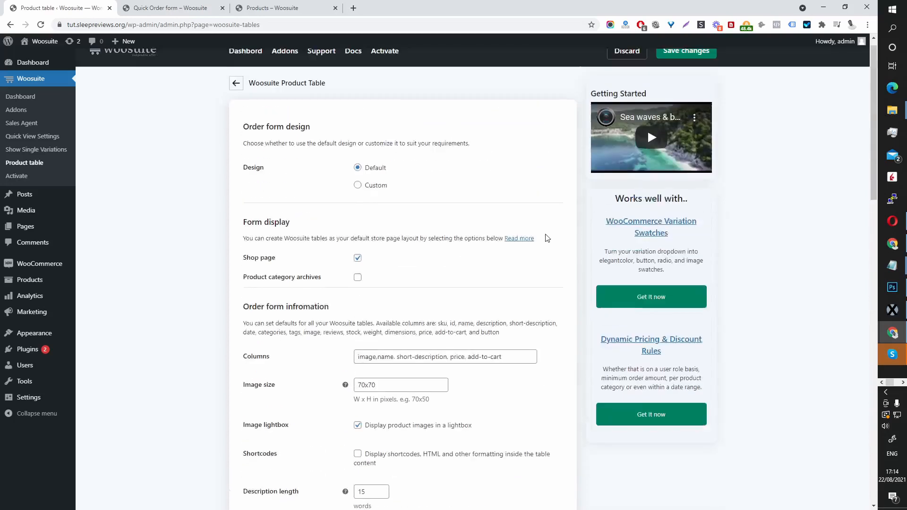
pyautogui.click(686, 63)
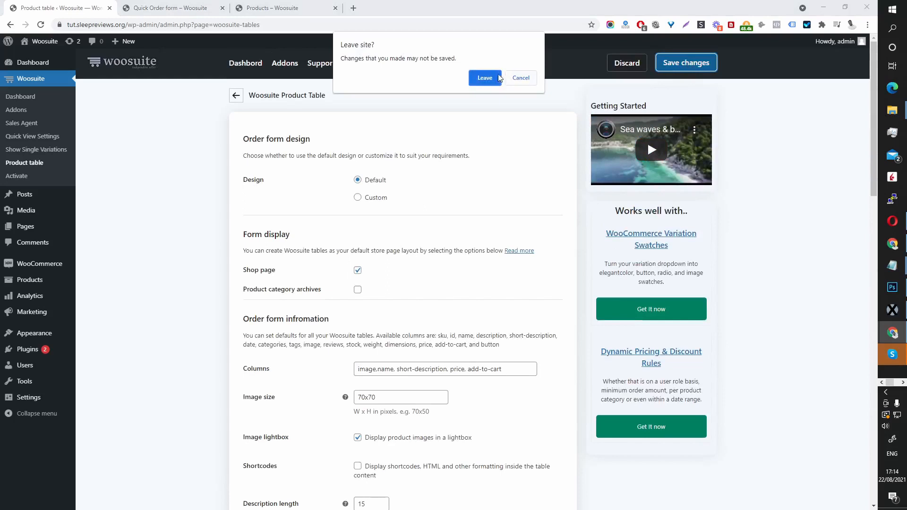
pyautogui.click(498, 77)
pyautogui.click(179, 8)
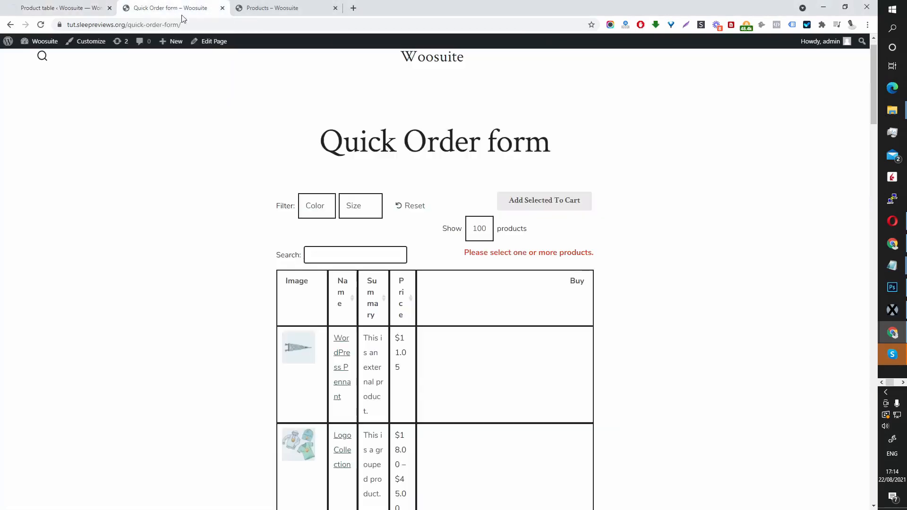
pyautogui.click(41, 24)
pyautogui.scroll(-9, 644, 197)
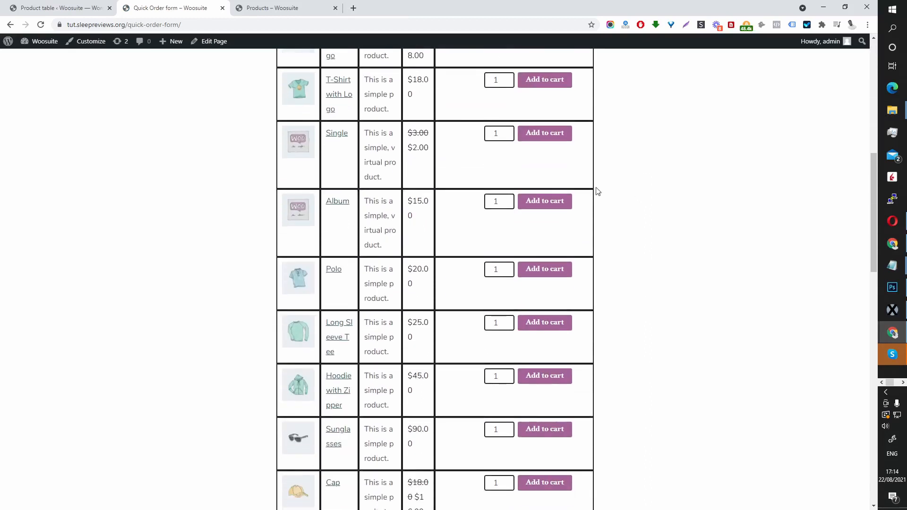
# Step: Test the Album product's quantity selector with 5, lower it to 4, and look over the table for selection checkboxes
pyautogui.scroll(-1, 597, 191)
pyautogui.doubleClick(504, 152)
pyautogui.write('5')
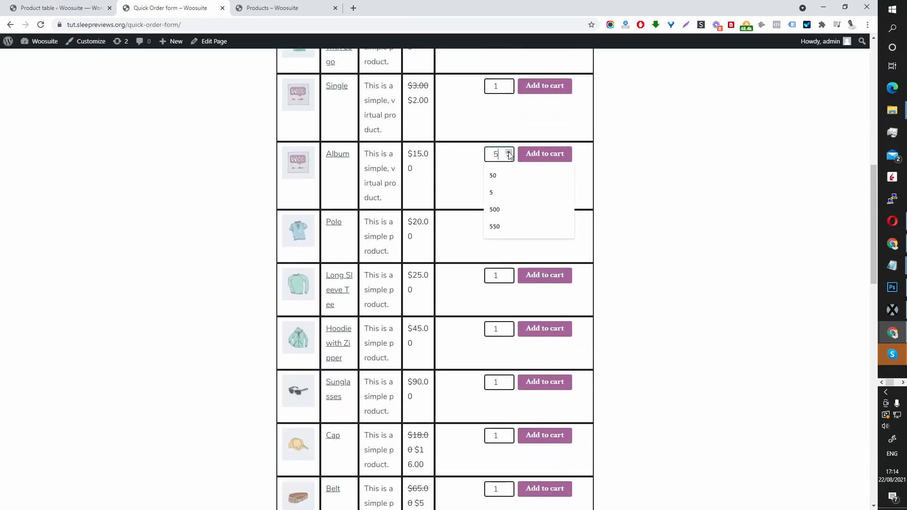
pyautogui.click(709, 149)
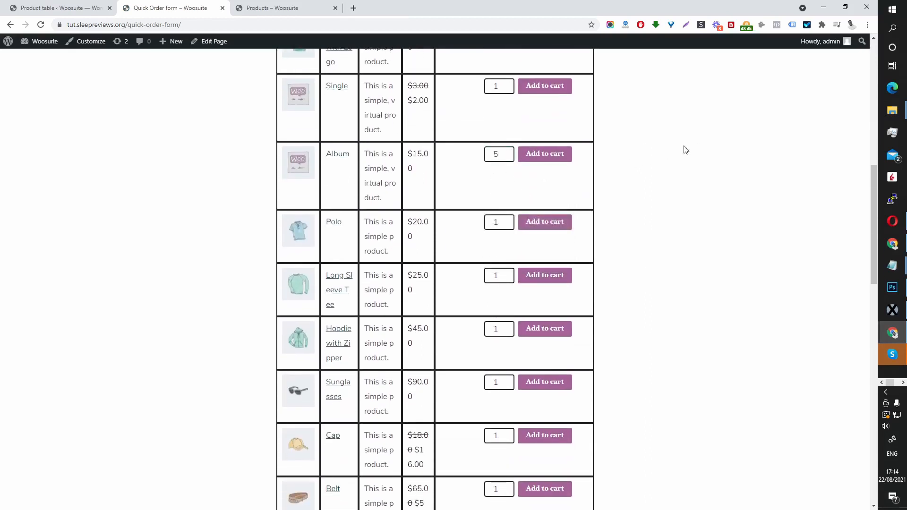
pyautogui.click(508, 158)
pyautogui.scroll(8, 711, 171)
pyautogui.scroll(-1, 711, 172)
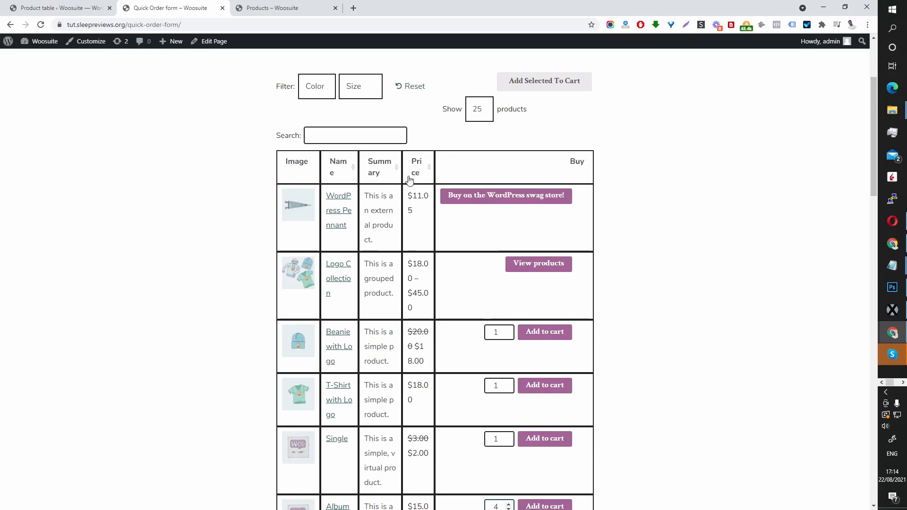
pyautogui.scroll(-20, 399, 256)
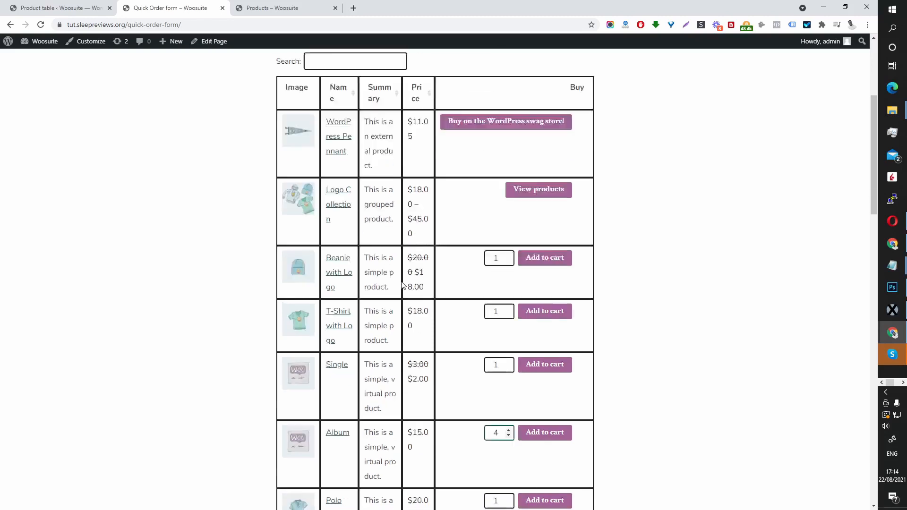
pyautogui.scroll(20, 410, 285)
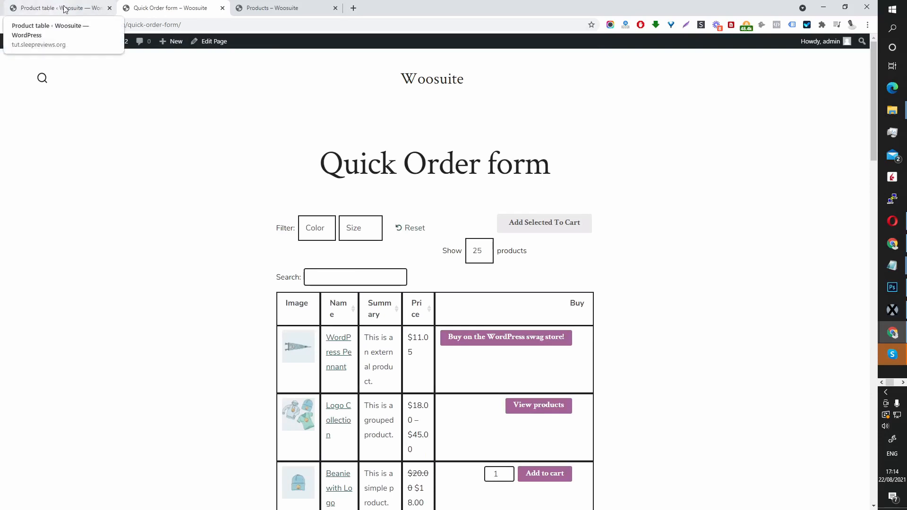
# Step: Open the WordPress themes page in a separate tab from the product table settings and activate the Twenty Nineteen theme
pyautogui.click(81, 8)
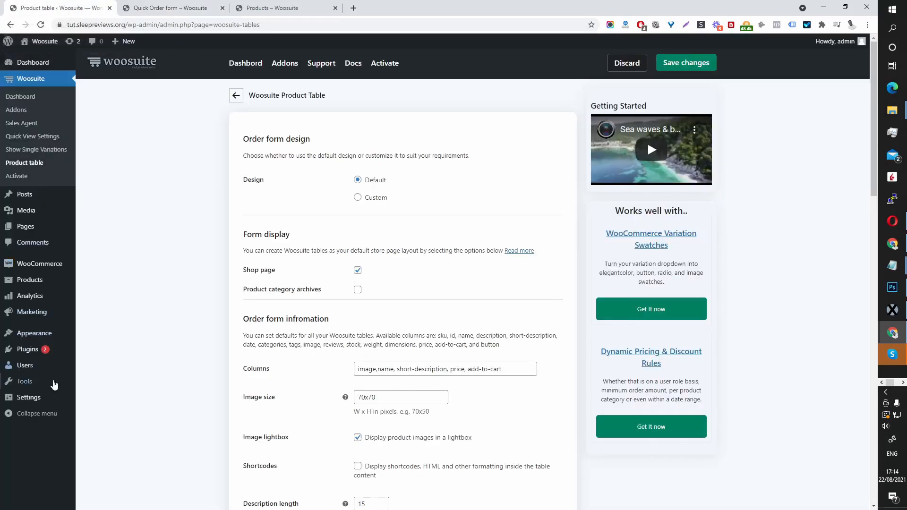
pyautogui.moveTo(58, 341)
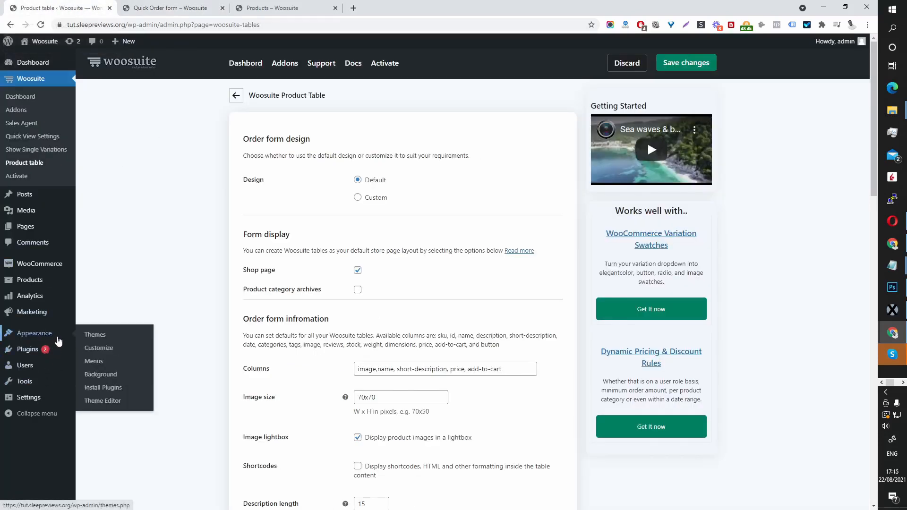
pyautogui.keyDown('ctrl'); pyautogui.click(98, 336); pyautogui.keyUp('ctrl')
pyautogui.hotkey('ctrl', 'Tab')
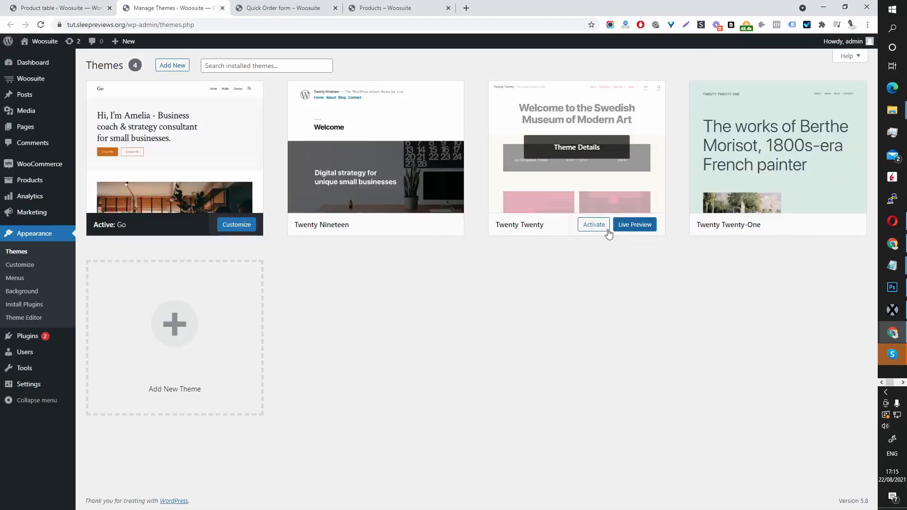
pyautogui.moveTo(399, 227)
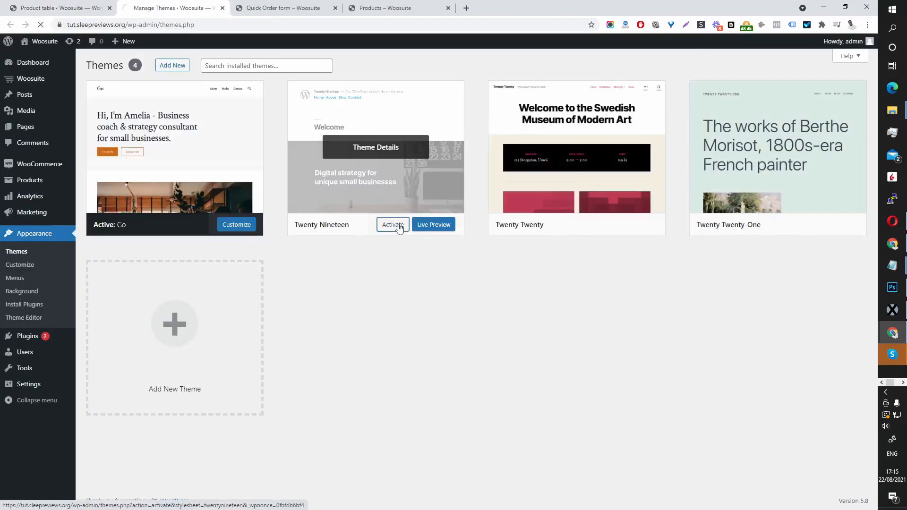
# Step: Reload the Quick Order form page under the new theme and examine the Buy column's quantities, buttons and checkboxes
pyautogui.click(291, 4)
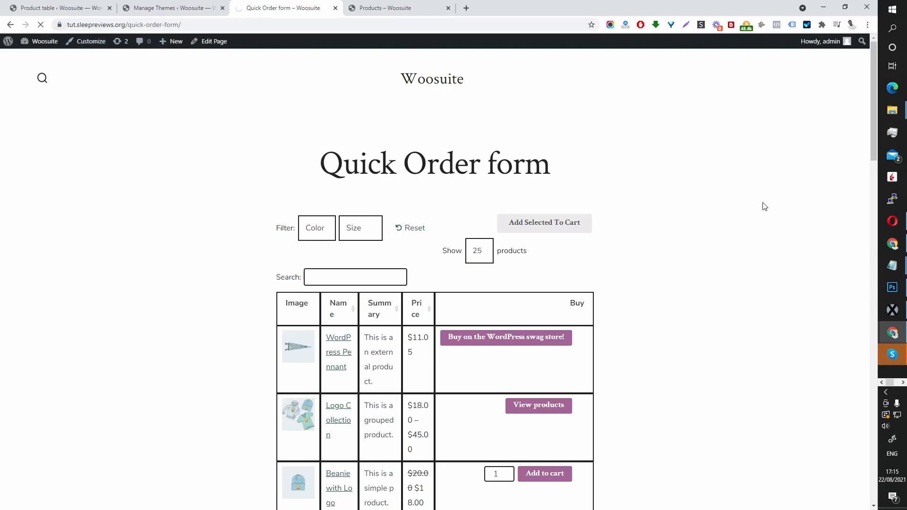
pyautogui.scroll(-7, 680, 223)
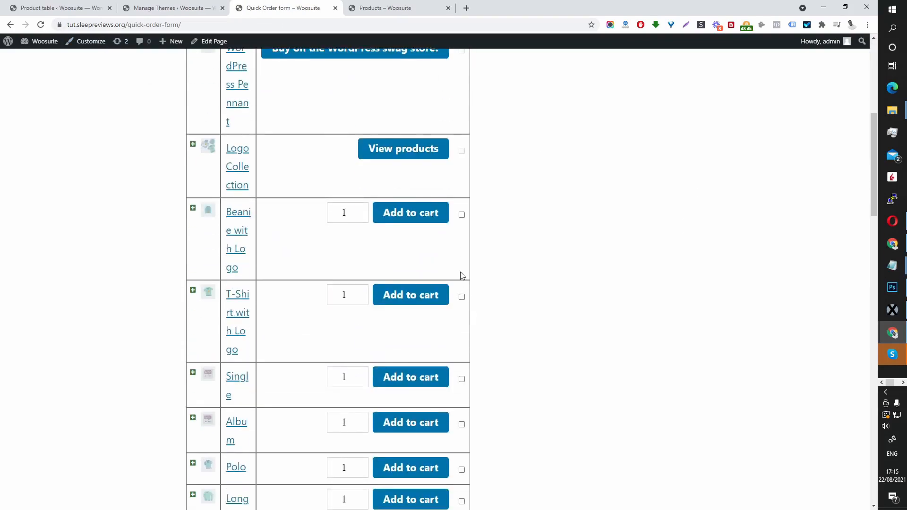
pyautogui.scroll(3, 461, 275)
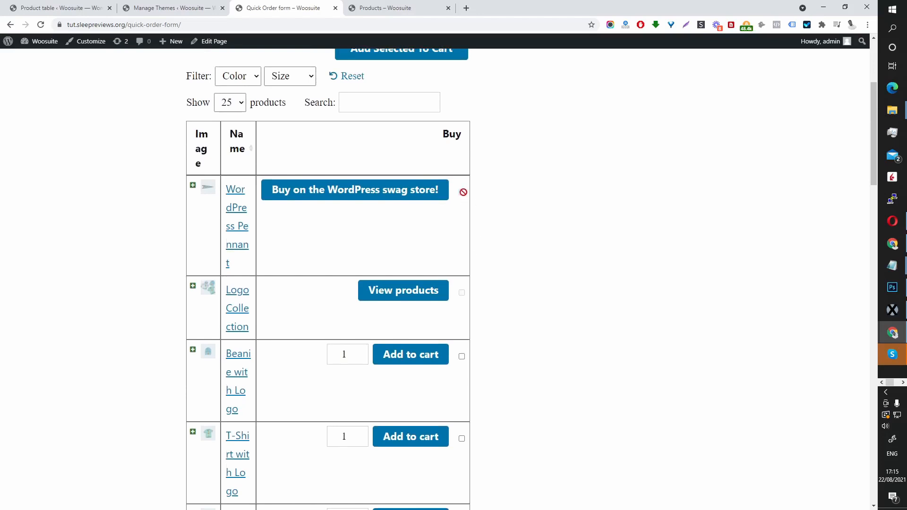
# Step: Select the Beanie with Logo, Single, Album and Hoodie with Logo products in the Quick Order form table
pyautogui.scroll(-4, 462, 222)
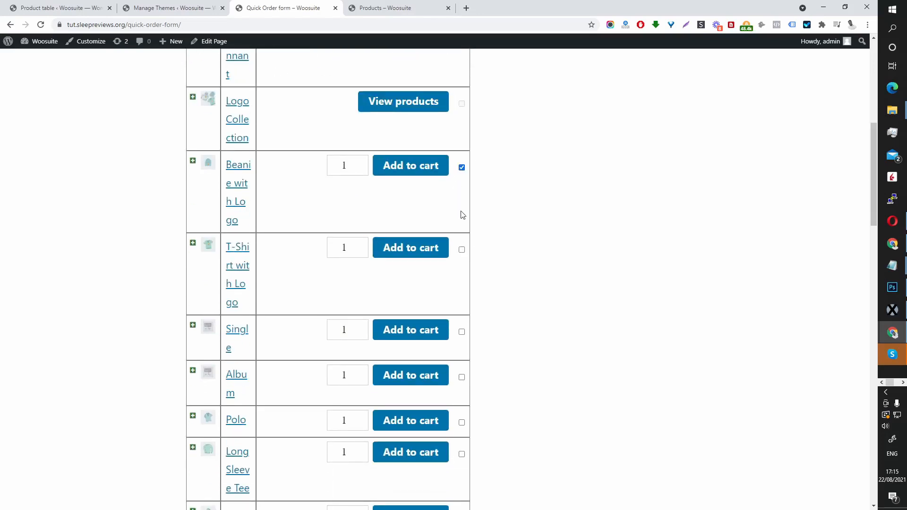
pyautogui.scroll(6, 463, 215)
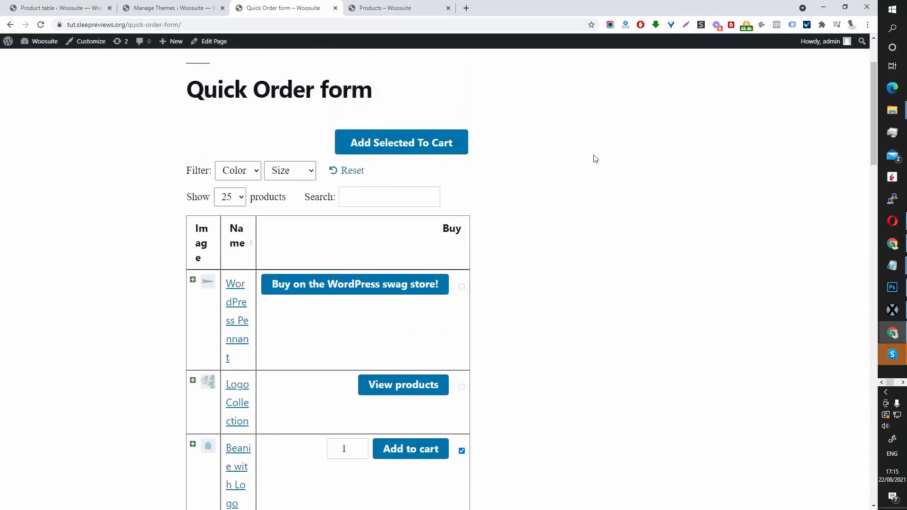
pyautogui.scroll(-8, 536, 233)
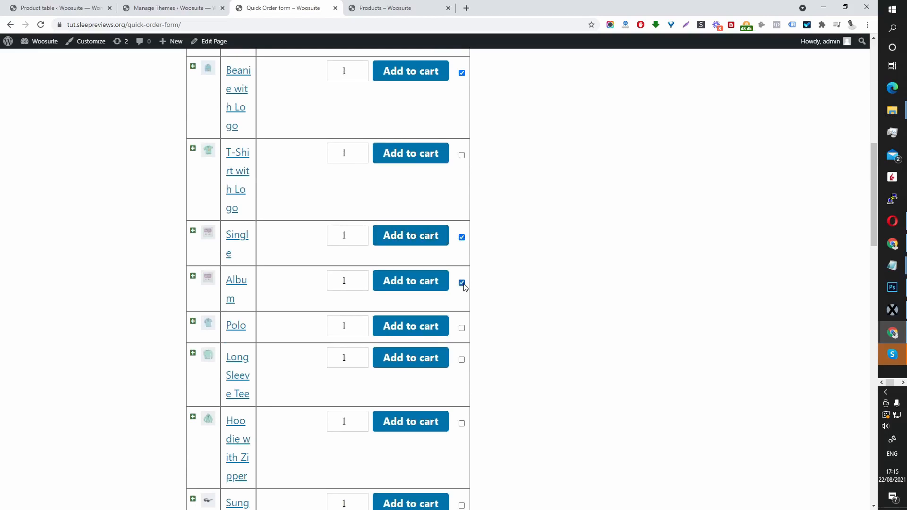
pyautogui.scroll(-4, 481, 316)
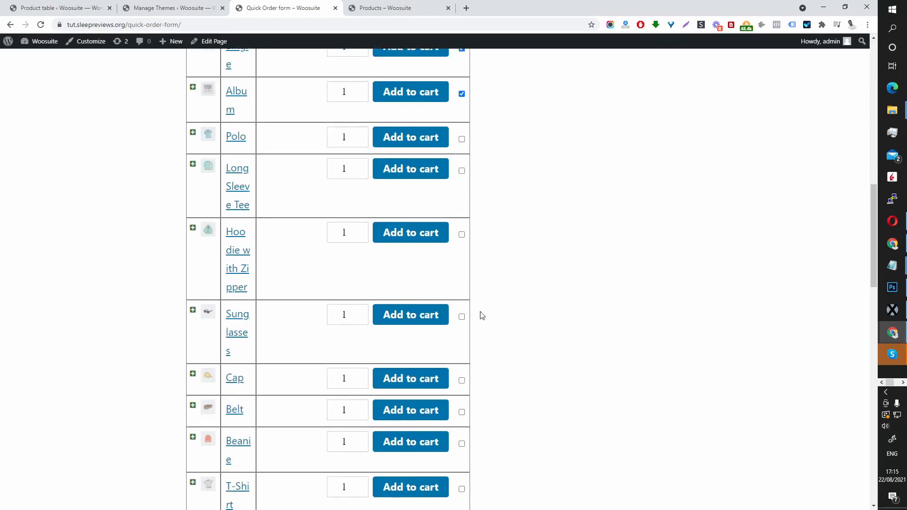
pyautogui.scroll(-4, 479, 297)
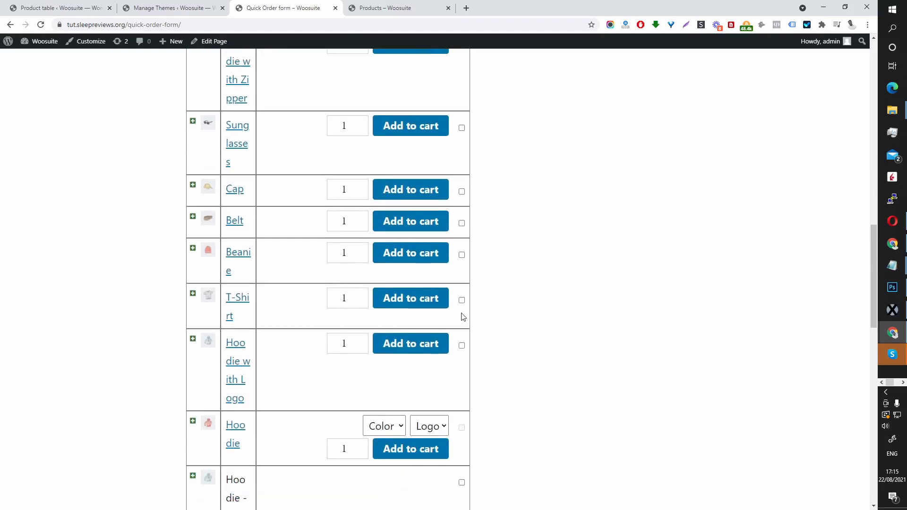
pyautogui.click(462, 346)
# Step: Set the variable Hoodie product to color Blue, logo Yes and quantity 2, with its row selected
pyautogui.scroll(-3, 508, 344)
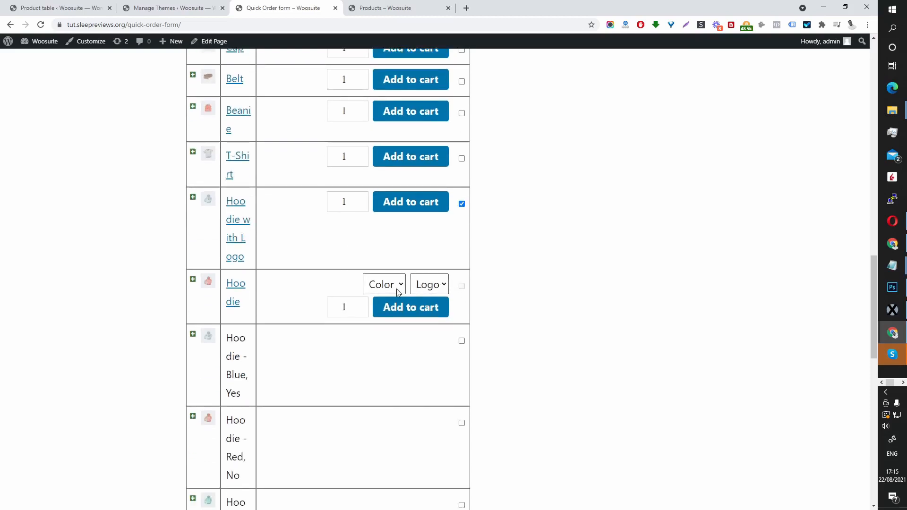
pyautogui.scroll(-2, 394, 292)
pyautogui.click(380, 190)
pyautogui.click(376, 231)
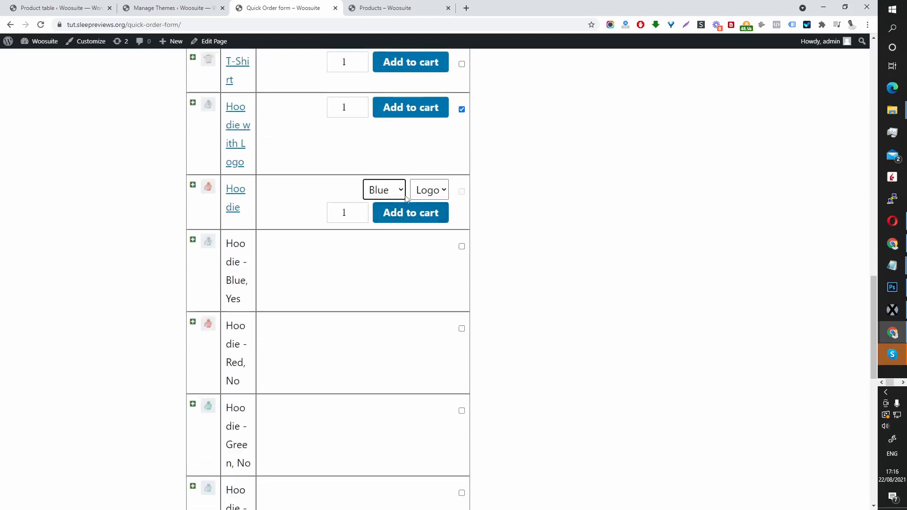
pyautogui.click(429, 189)
pyautogui.click(422, 223)
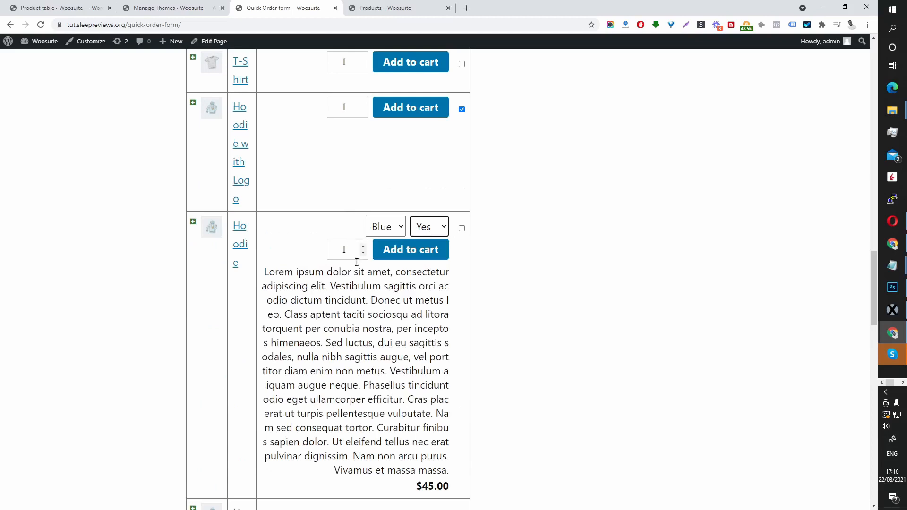
pyautogui.click(362, 246)
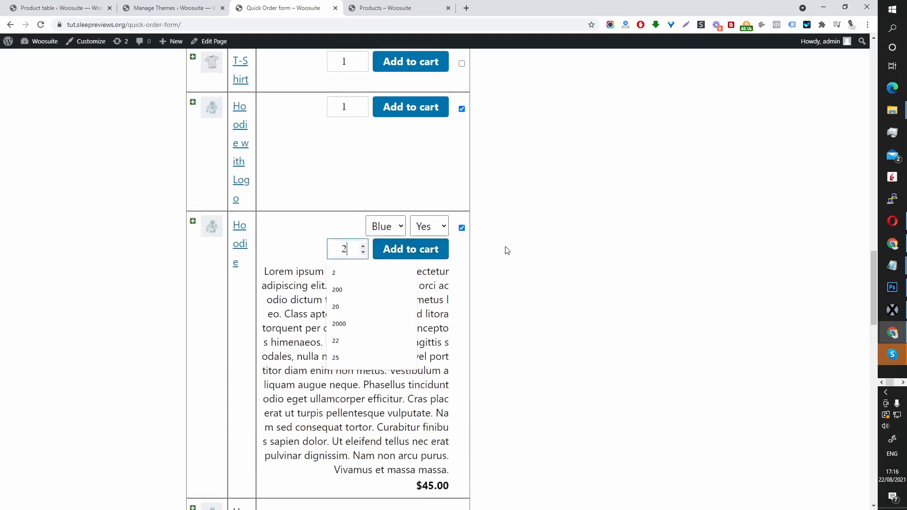
pyautogui.scroll(-3, 504, 251)
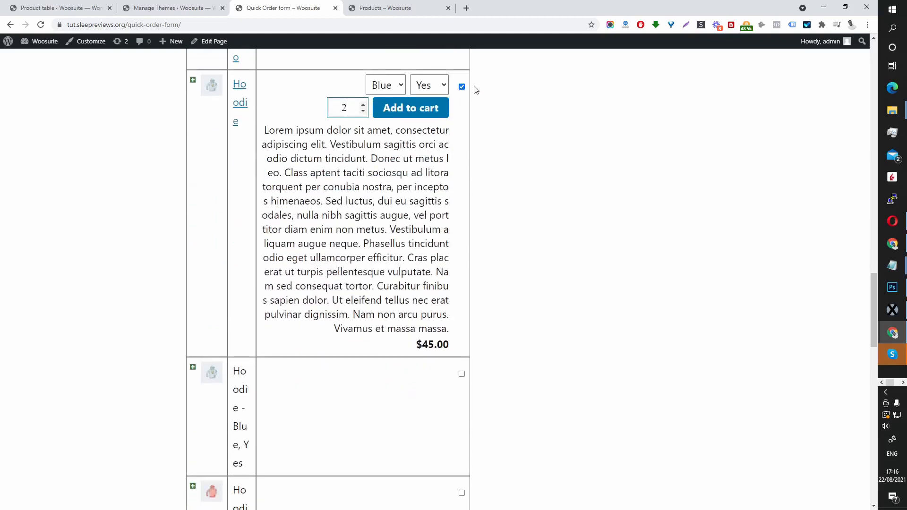
# Step: Add all the selected products to the cart at once
pyautogui.scroll(15, 541, 204)
pyautogui.scroll(7, 441, 231)
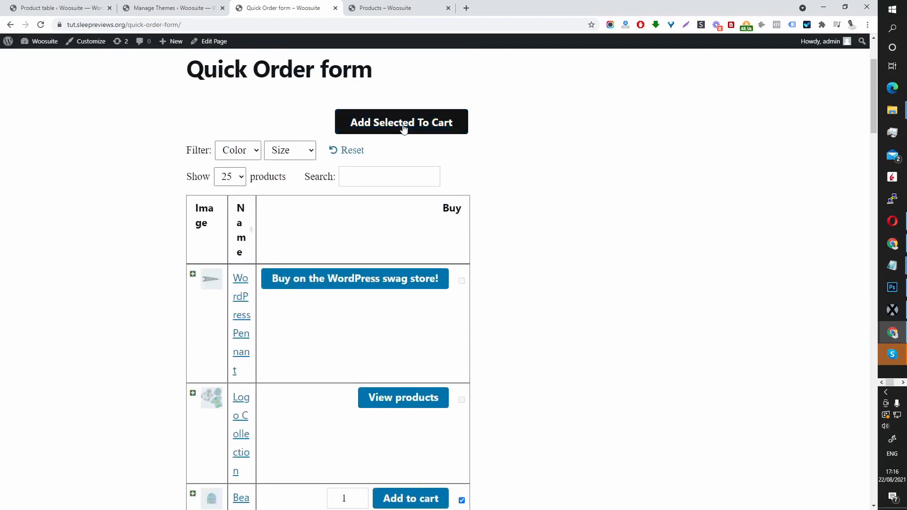
pyautogui.click(404, 122)
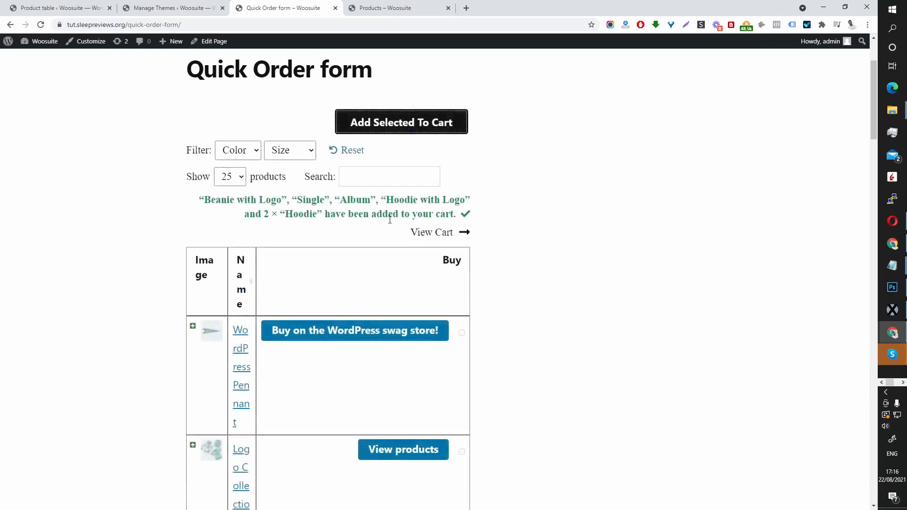
# Step: Open the cart and review the listed products, their quantities and the cart totals
pyautogui.click(452, 234)
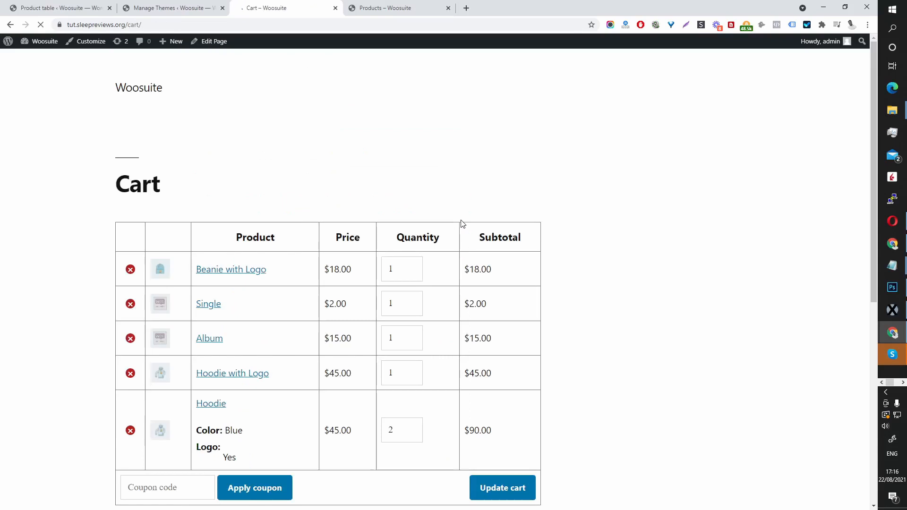
pyautogui.scroll(-4, 440, 223)
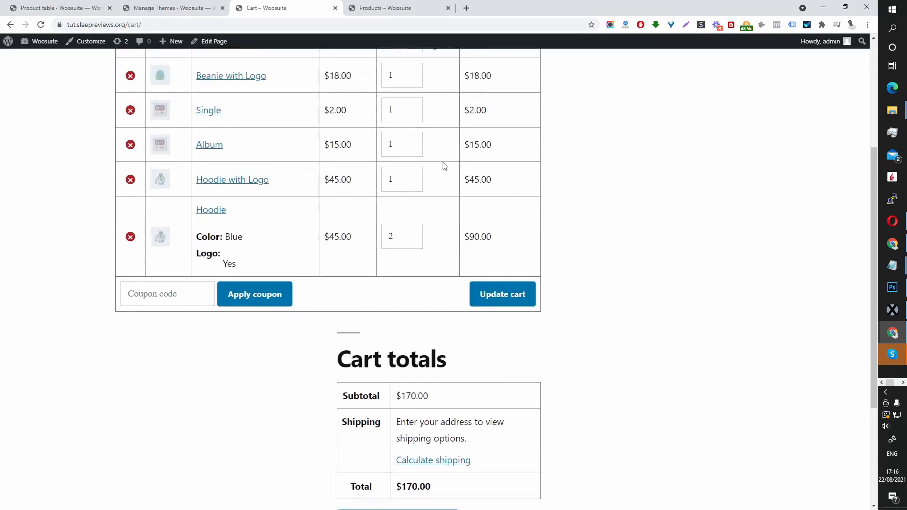
pyautogui.scroll(2, 443, 166)
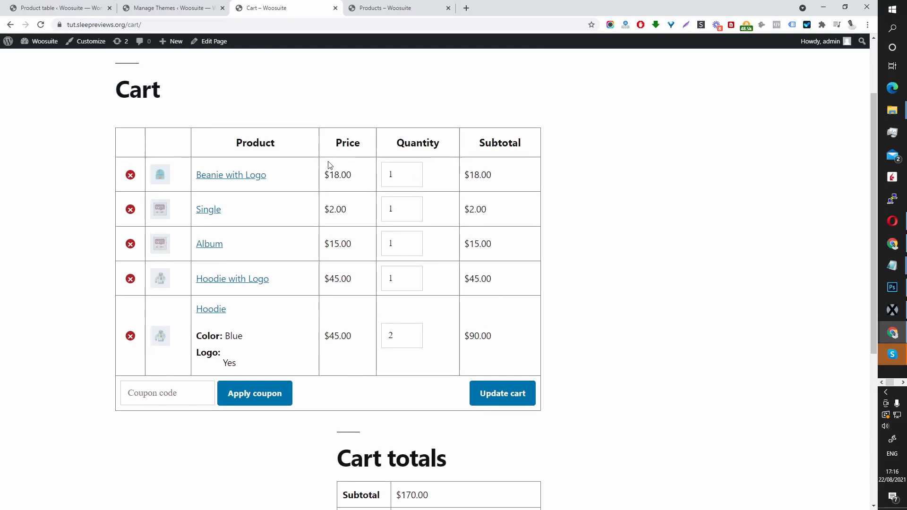
pyautogui.scroll(-5, 434, 217)
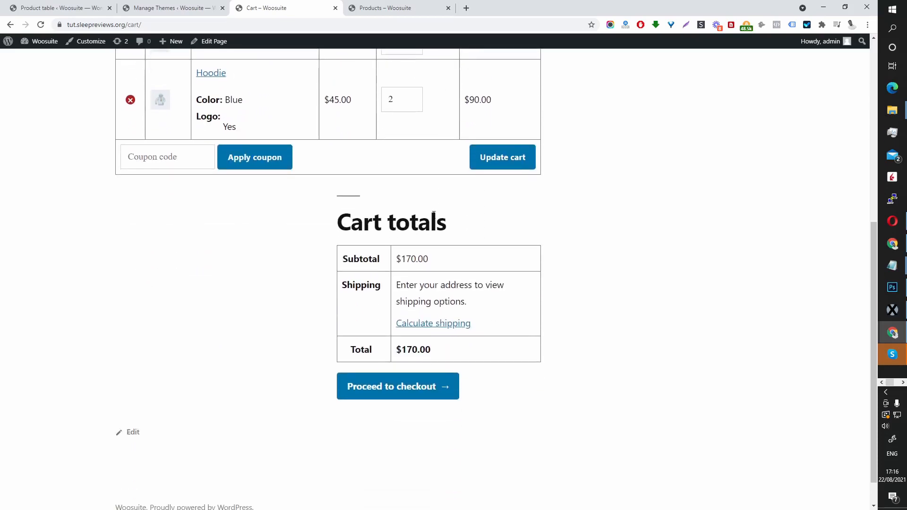
pyautogui.scroll(6, 433, 215)
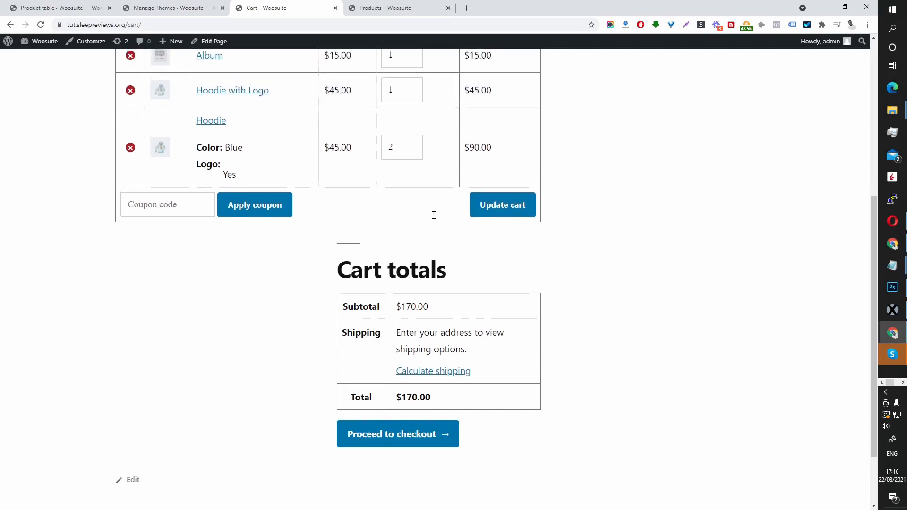
# Step: Open the WordPress pages list in a separate tab from the product table settings and edit the Quick Order form page
pyautogui.click(71, 8)
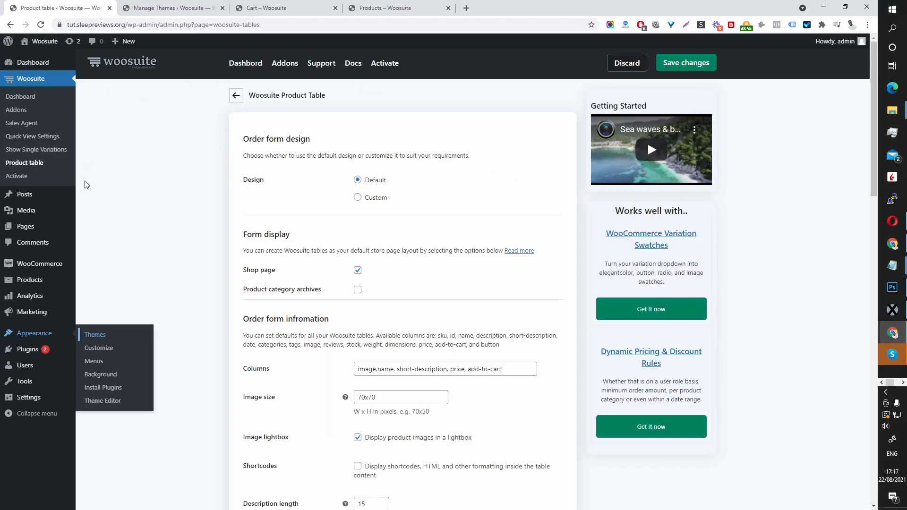
pyautogui.moveTo(56, 226)
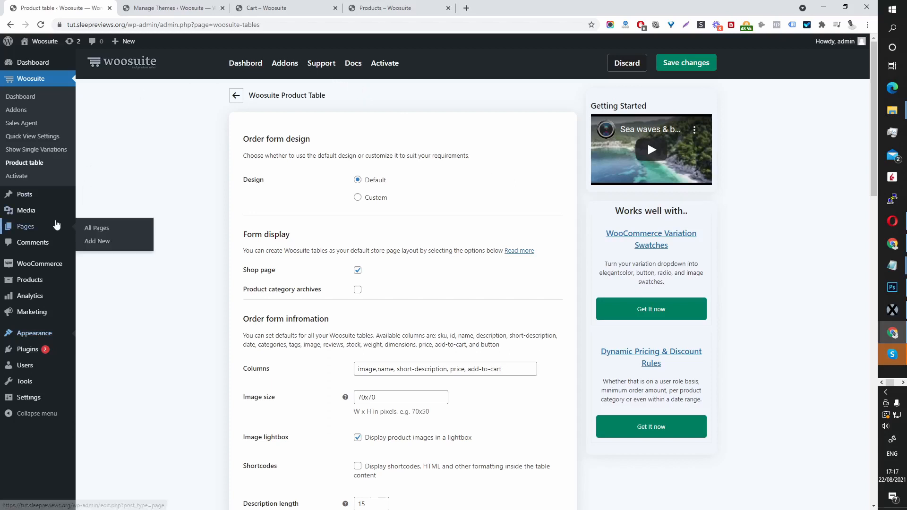
pyautogui.middleClick(96, 233)
pyautogui.click(156, 9)
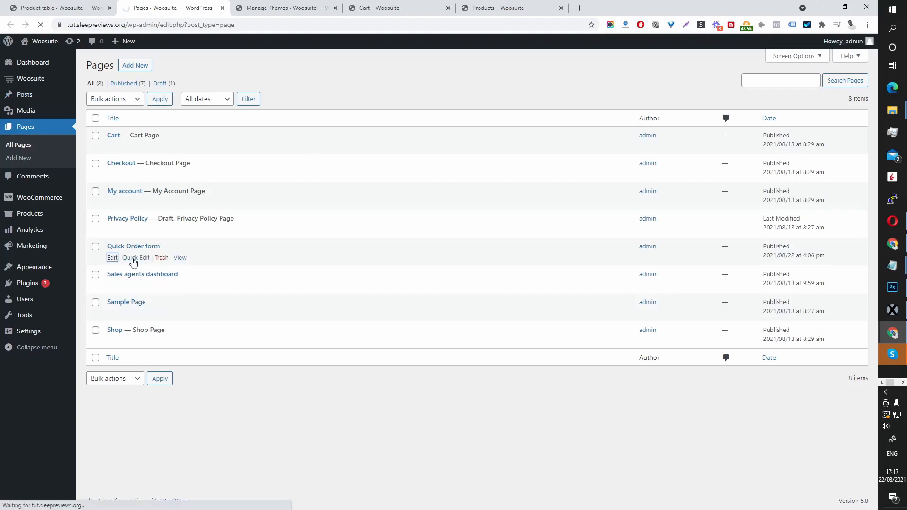
pyautogui.click(113, 257)
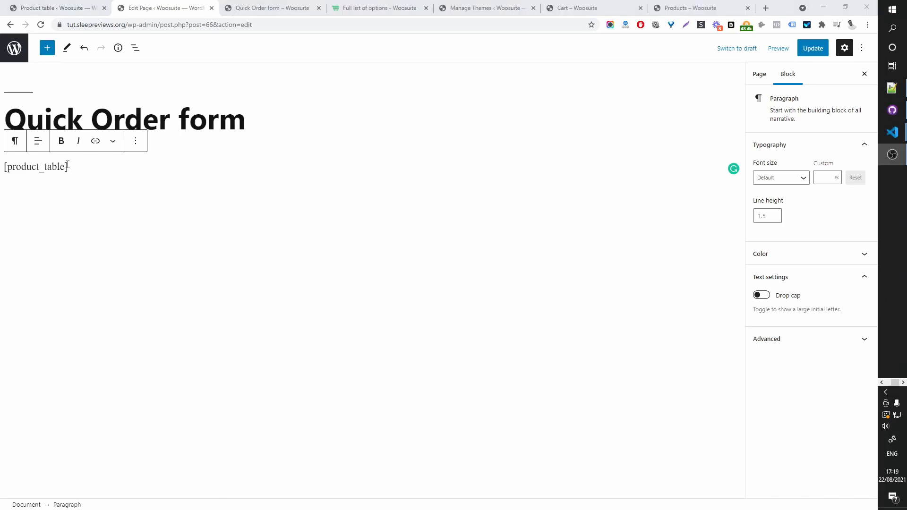
# Step: Examine the page's product_table shortcode and compare it with the default column options in the product table settings
pyautogui.moveTo(76, 168); pyautogui.dragTo(28, 165)
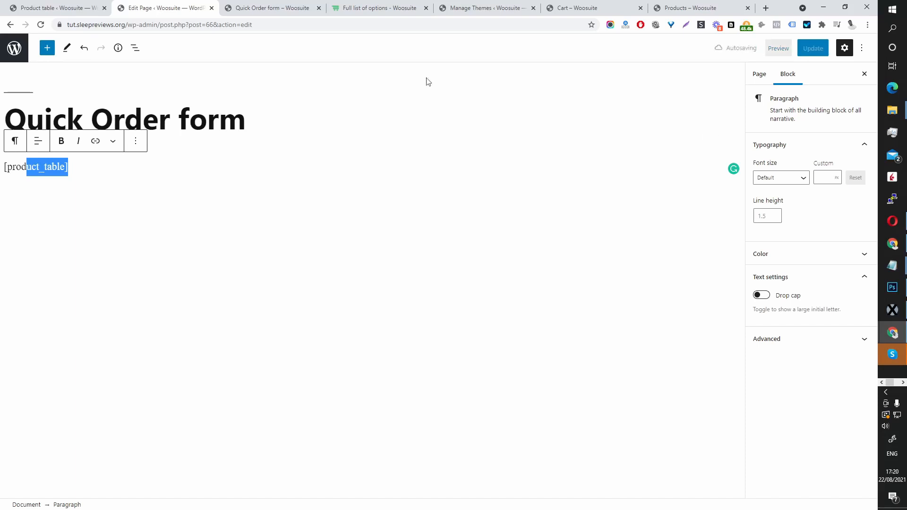
pyautogui.click(61, 167)
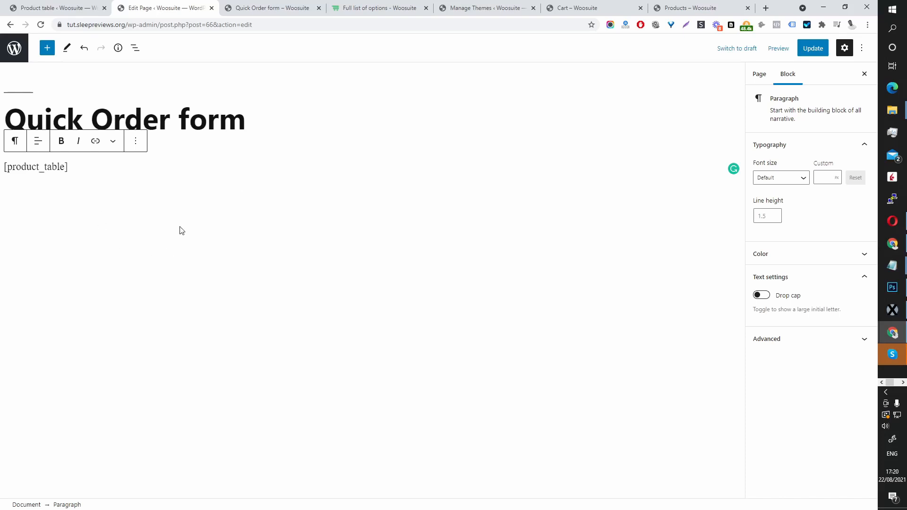
pyautogui.click(47, 8)
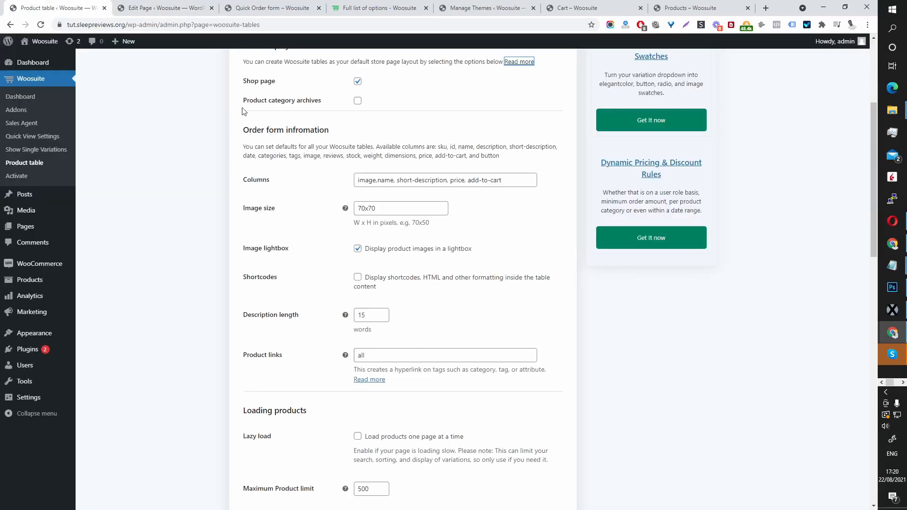
pyautogui.click(166, 8)
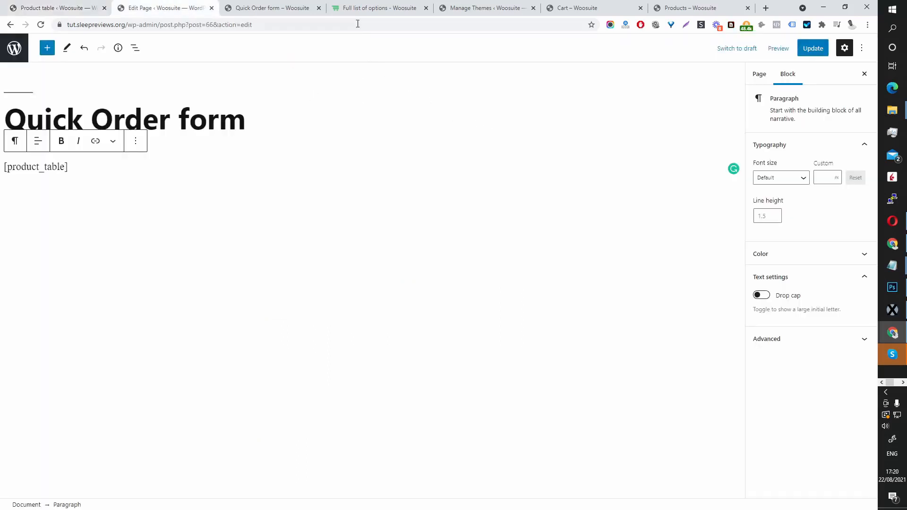
# Step: Replace the page's shortcode with the documentation example [product_table columns="name,price,add-to-cart" cart_button="button"]
pyautogui.click(358, 8)
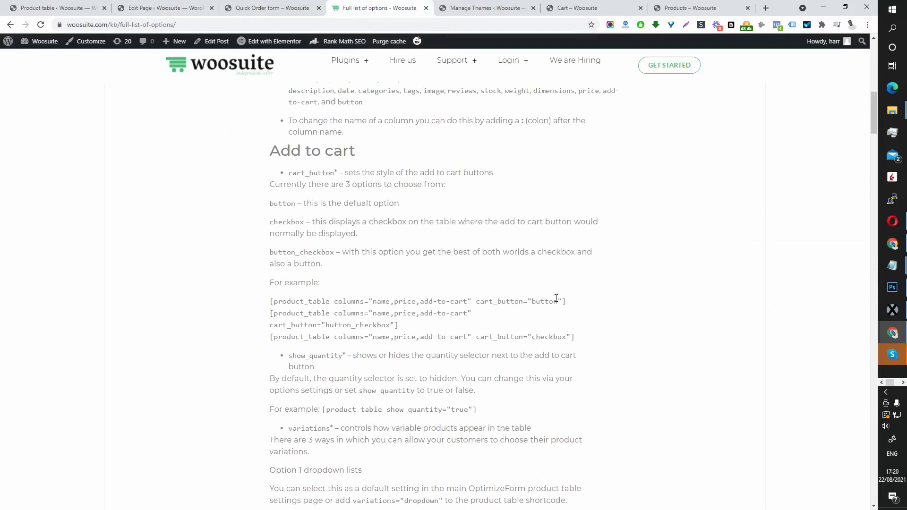
pyautogui.moveTo(568, 302); pyautogui.dragTo(295, 297)
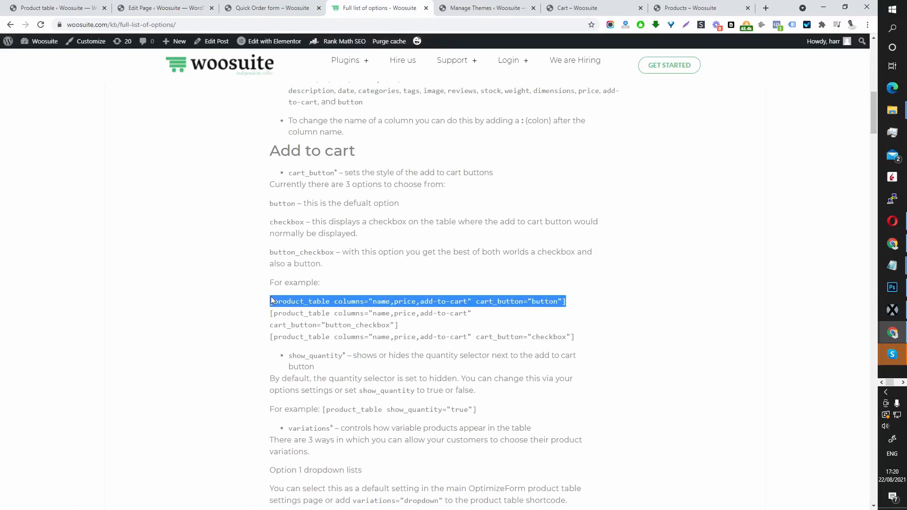
pyautogui.click(146, 10)
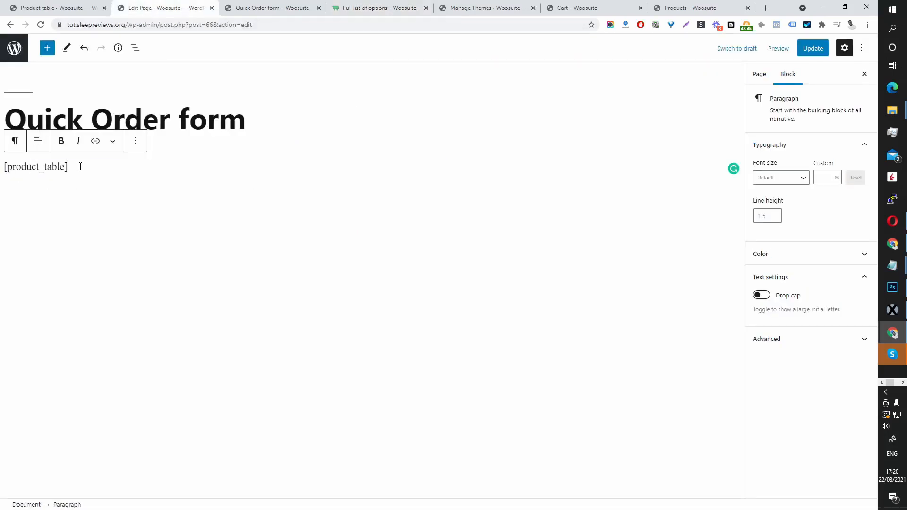
pyautogui.moveTo(77, 167); pyautogui.dragTo(6, 167)
pyautogui.write('product_table columns="name,price,add-to-cart" cart_button="button"]')
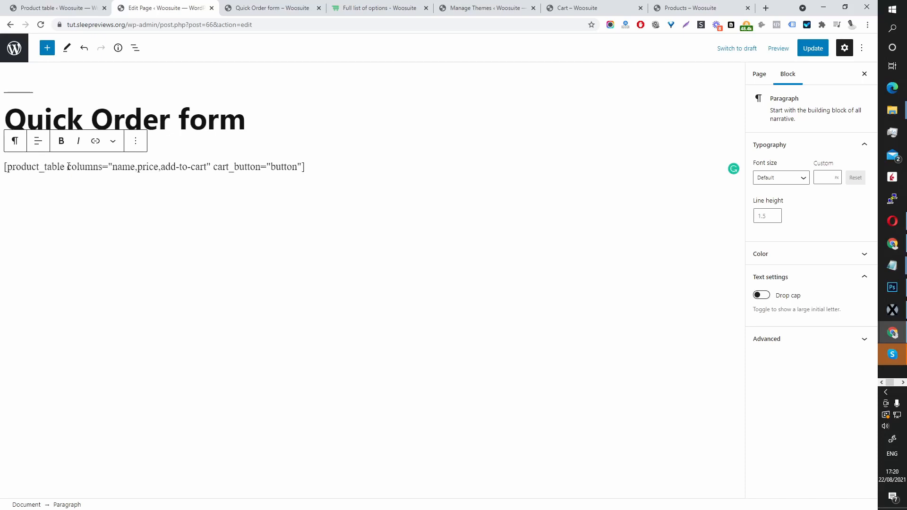
# Step: Review the shortcode's columns parameter and its name, price and add-to-cart values, and update the page
pyautogui.moveTo(68, 166); pyautogui.dragTo(113, 166)
pyautogui.click(108, 166)
pyautogui.click(124, 167)
pyautogui.moveTo(117, 166); pyautogui.dragTo(128, 167)
pyautogui.moveTo(137, 168); pyautogui.dragTo(207, 166)
pyautogui.click(221, 168)
pyautogui.click(799, 55)
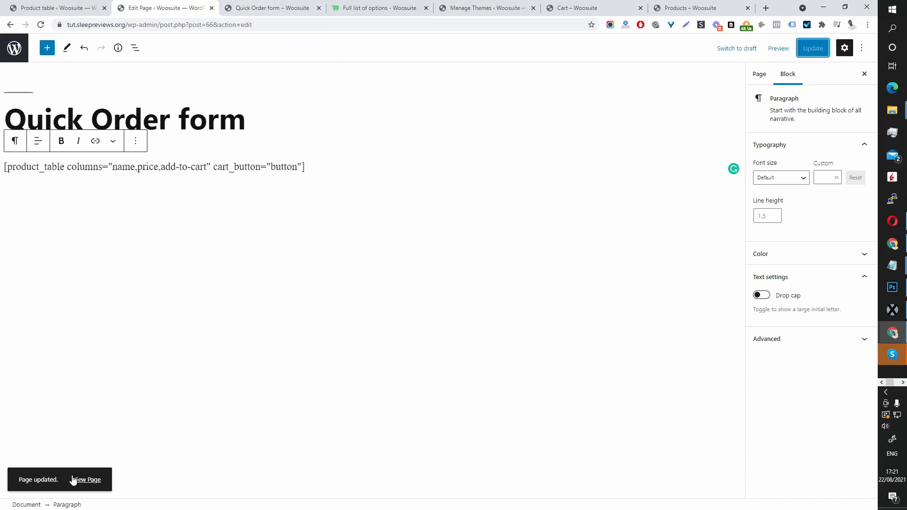
# Step: View the updated Quick Order form page and examine the table's name, price and Buy columns
pyautogui.click(73, 480)
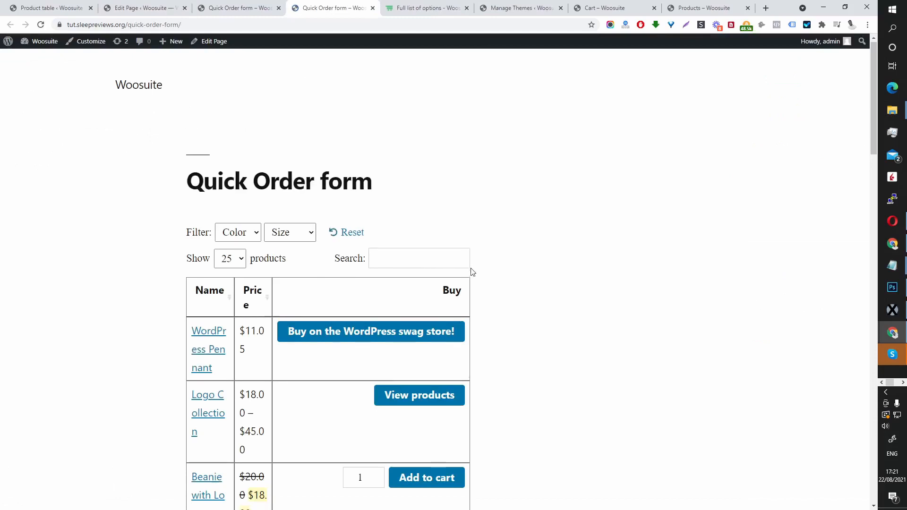
pyautogui.scroll(-3, 470, 272)
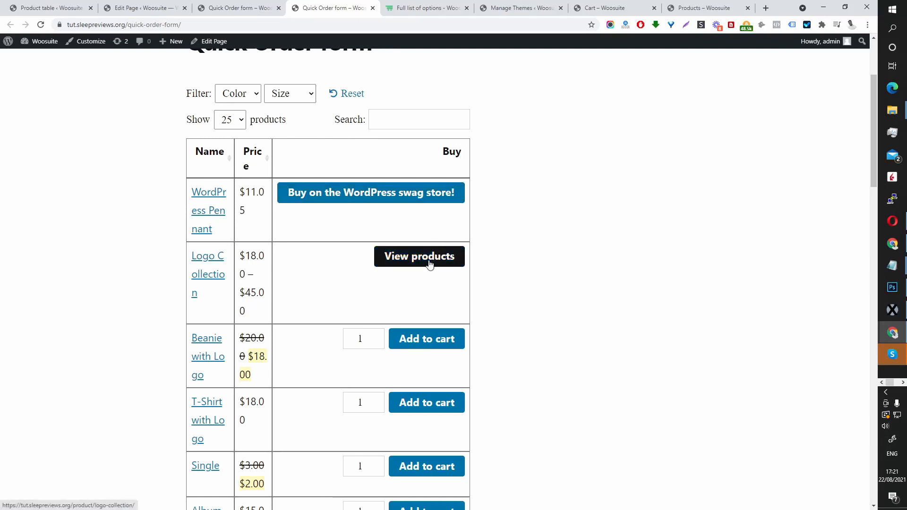
pyautogui.scroll(-5, 415, 301)
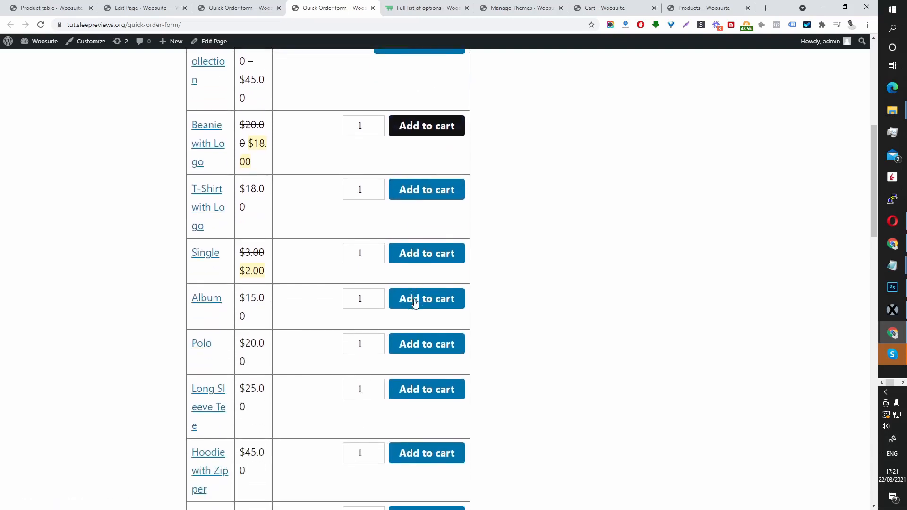
pyautogui.scroll(-5, 414, 302)
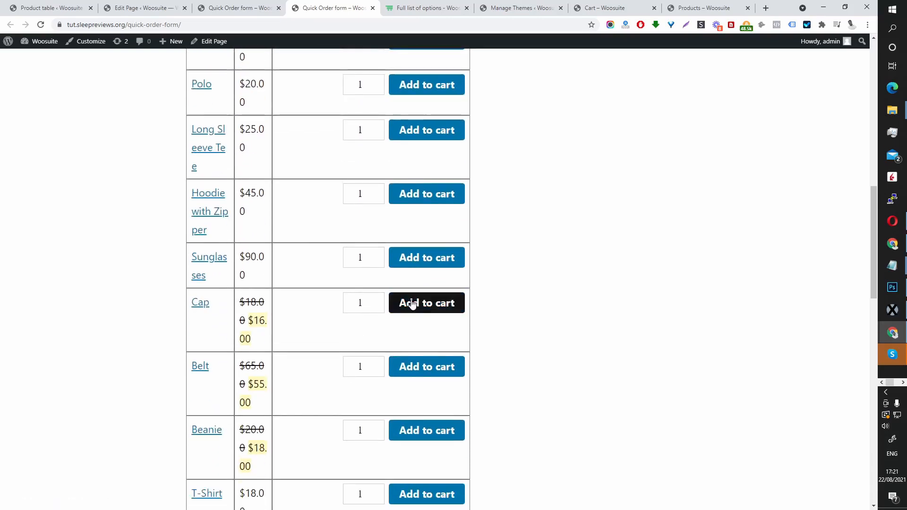